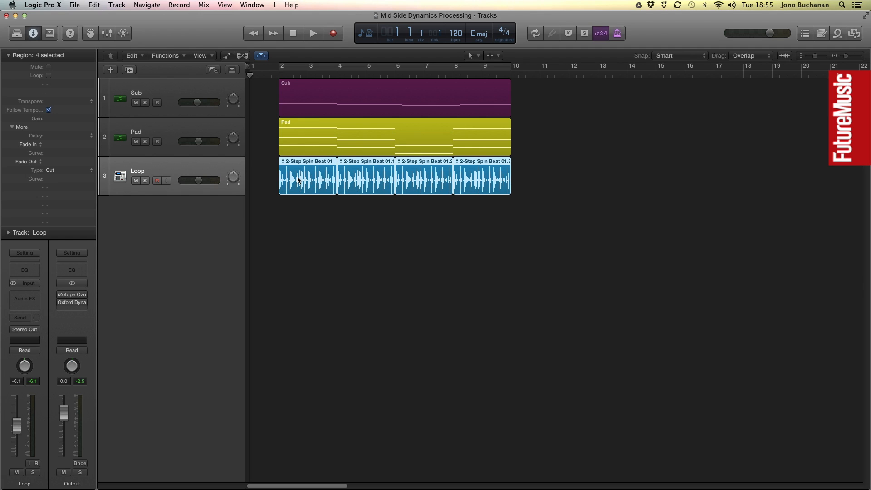
Play the arrangement from the start to hear the current mix, then stop and return to the beginning.
key(space)
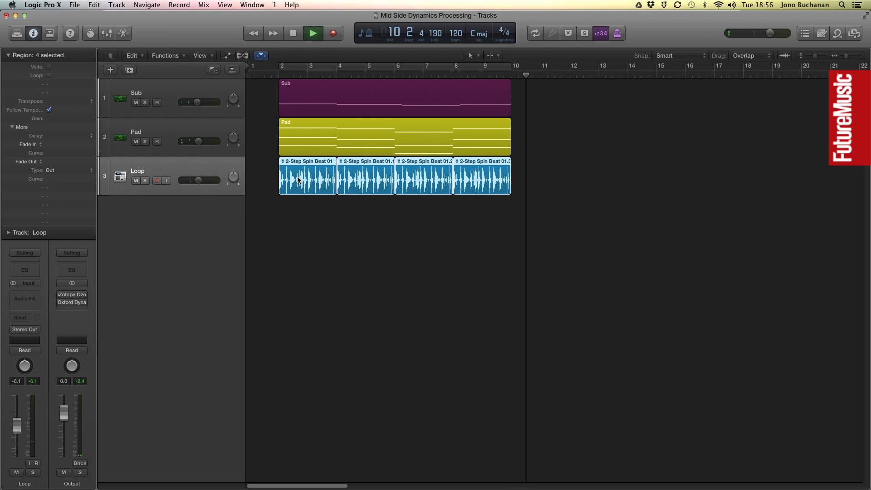
key(space)
key(Return)
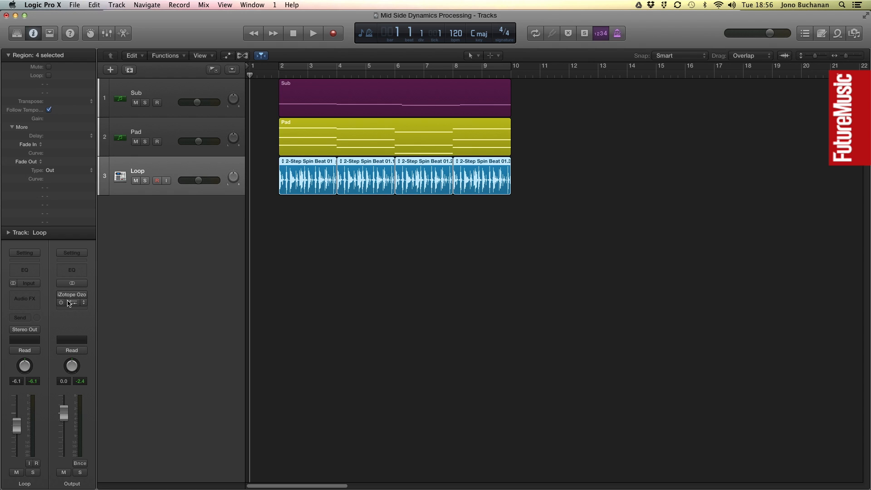
Open the Oxford Dynamics plug-in on the output and toggle its bypass during playback to compare, then close it.
click(66, 304)
click(61, 303)
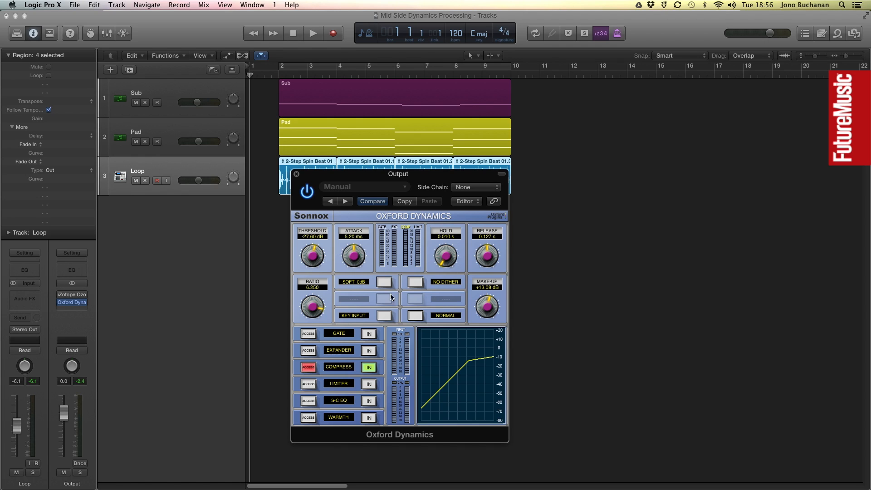
click(308, 192)
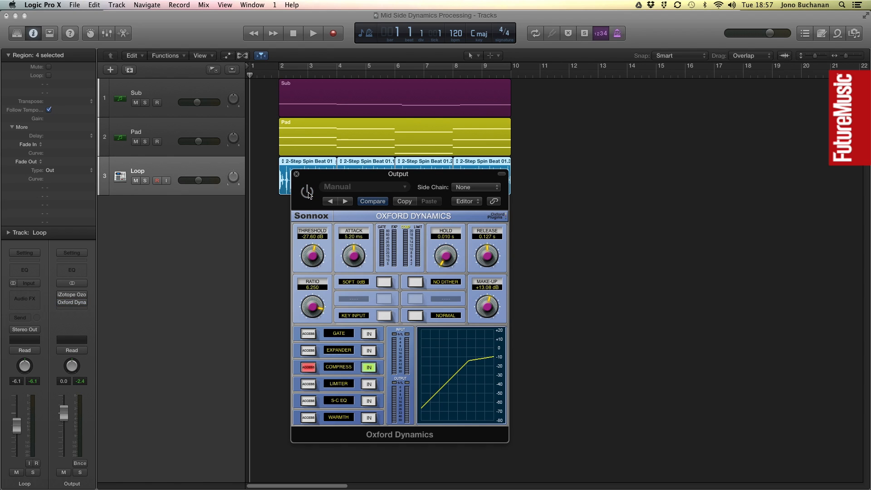
key(space)
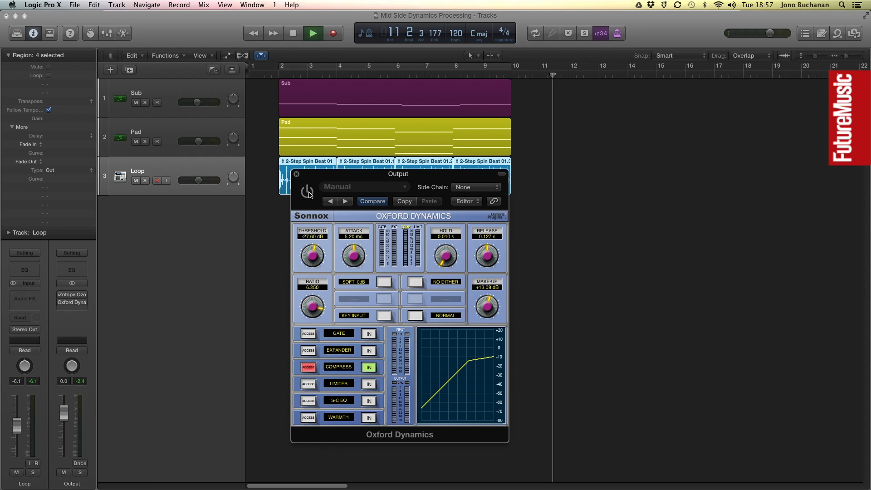
click(308, 192)
key(Return)
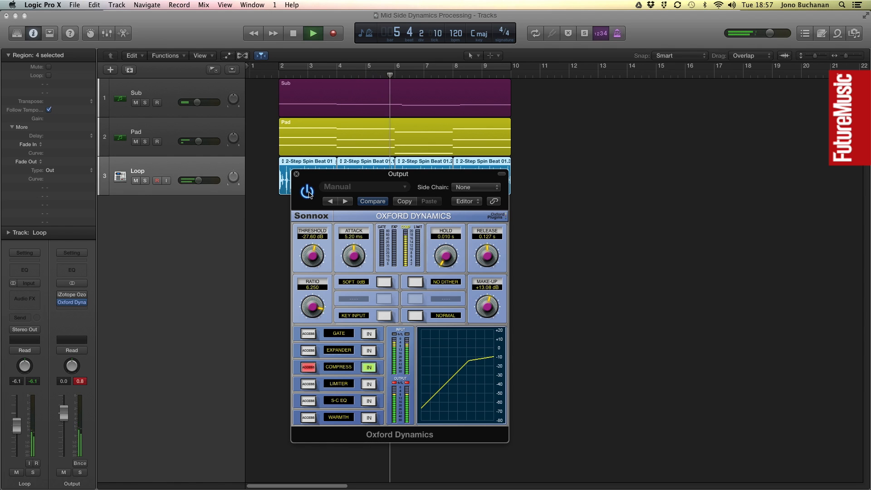
click(308, 192)
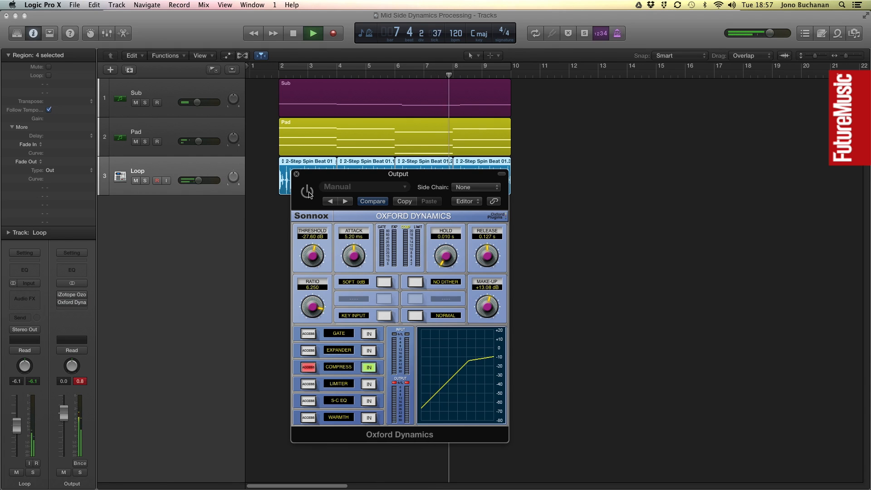
click(307, 191)
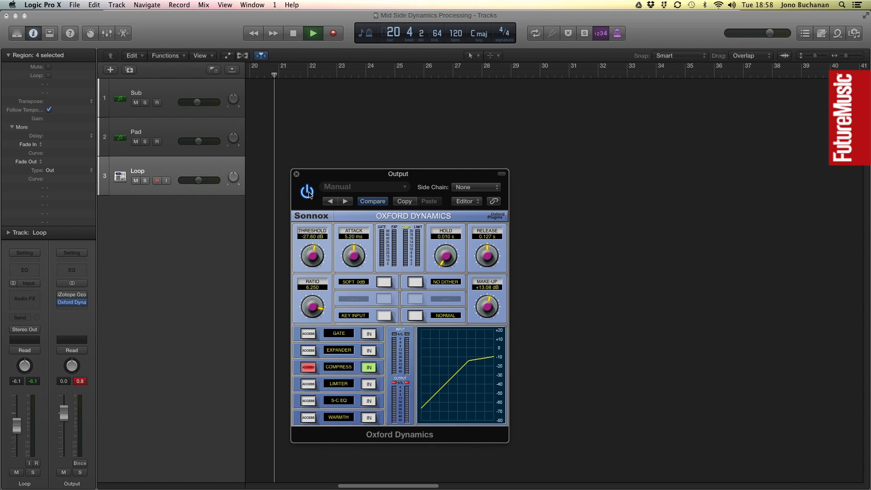
key(space)
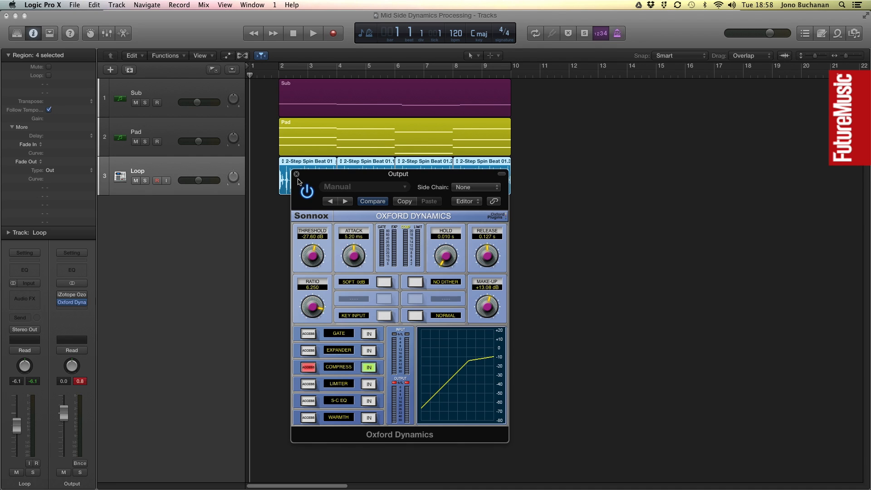
click(297, 174)
Bypass Oxford Dynamics and load the Richness and Depth preset into the iZotope Ozone 7 Dynamics plug-in.
click(60, 303)
click(70, 295)
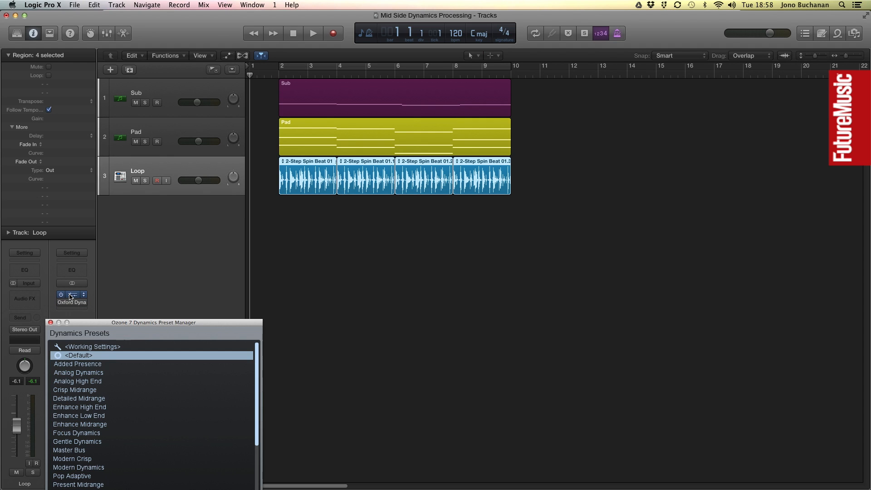
drag(99, 324, 99, 187)
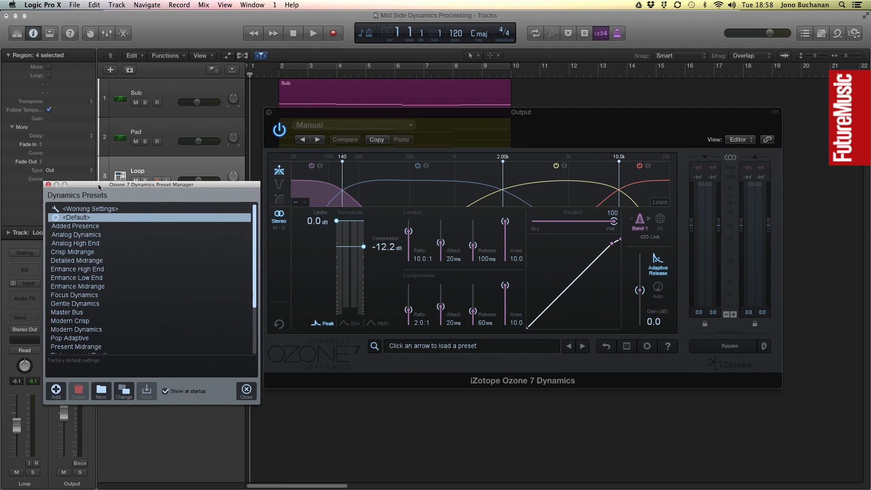
click(48, 186)
drag(358, 114, 351, 165)
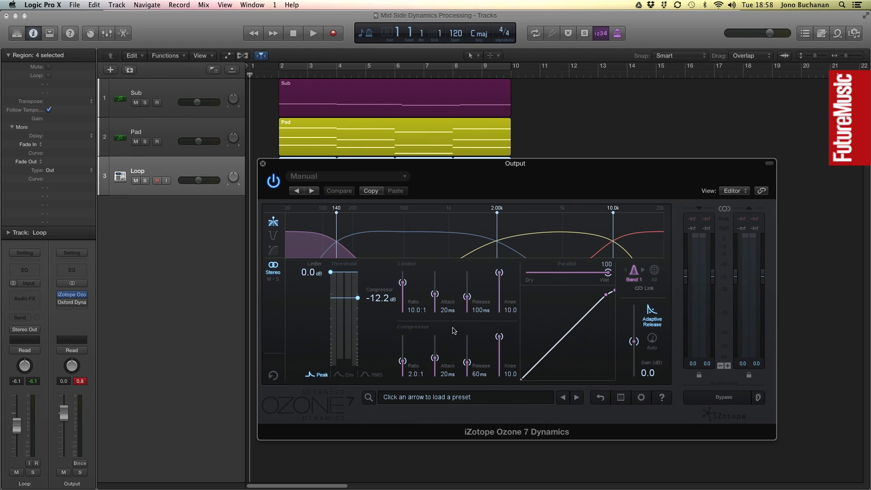
click(450, 398)
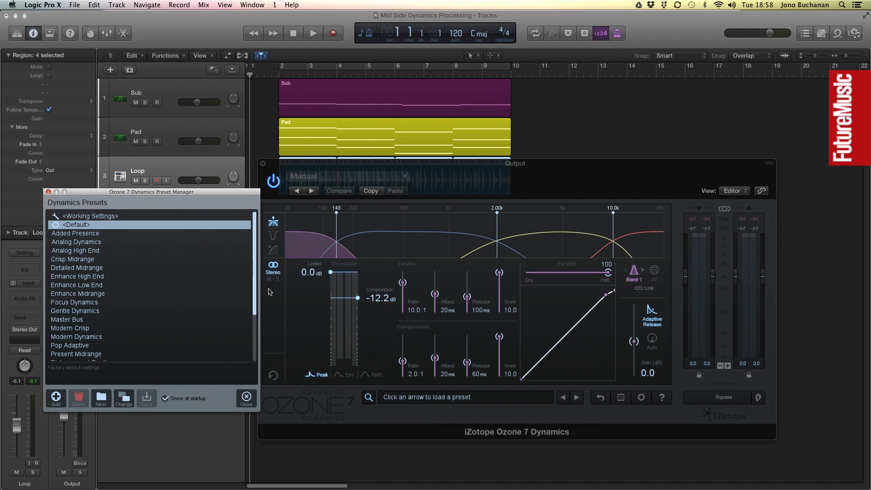
drag(255, 273, 256, 306)
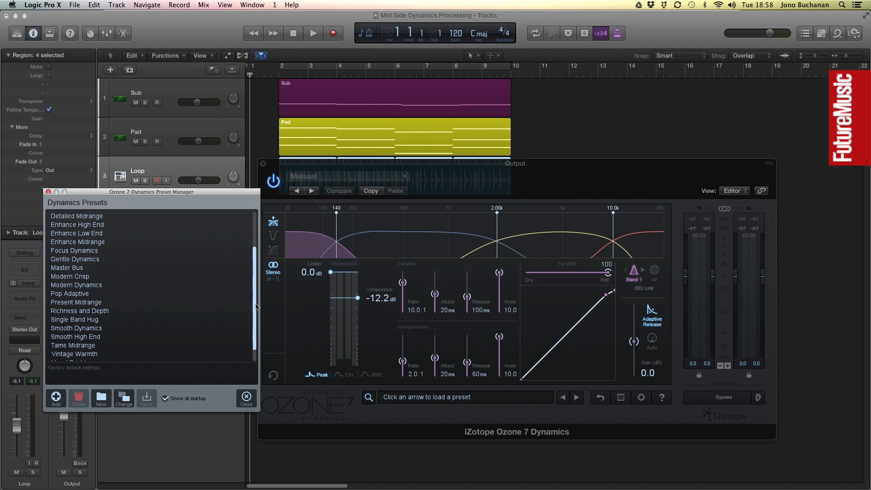
click(97, 311)
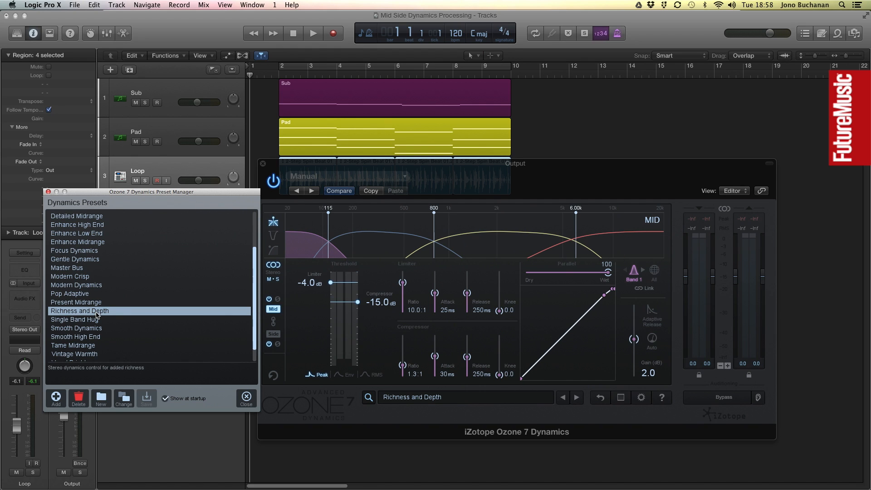
click(248, 400)
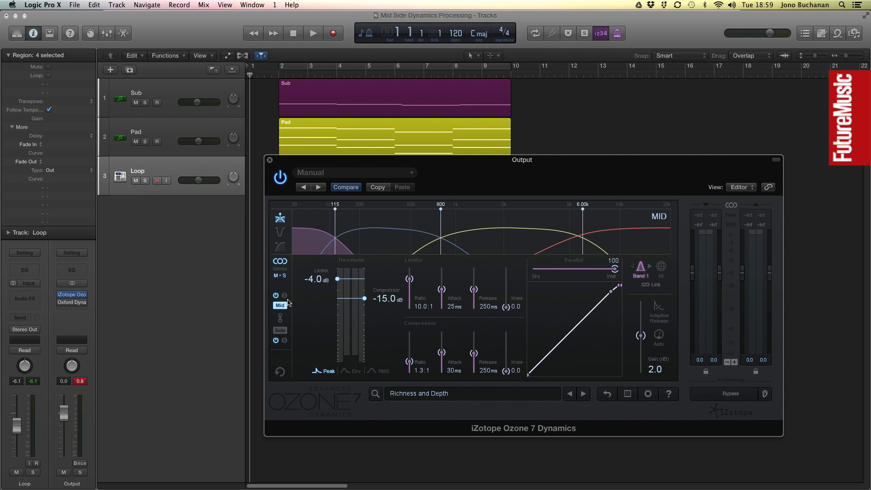
Solo the Mid processing in Ozone Dynamics and play the loop to hear it.
click(285, 296)
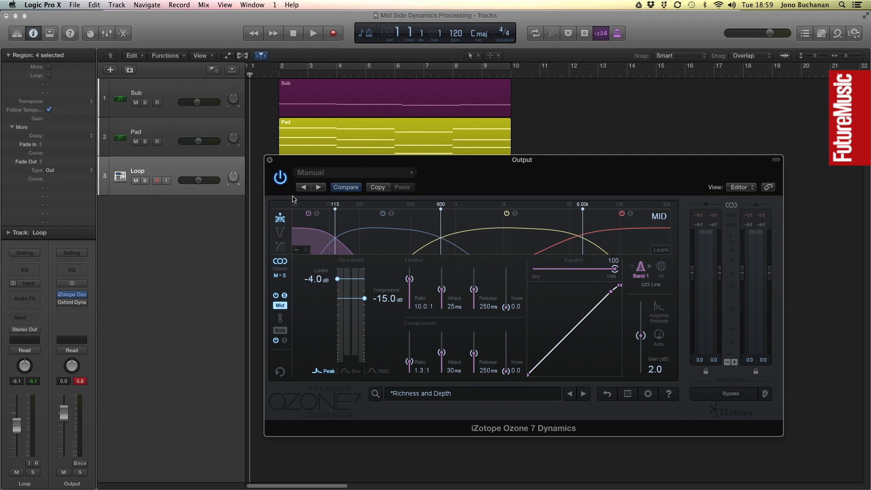
double_click(268, 77)
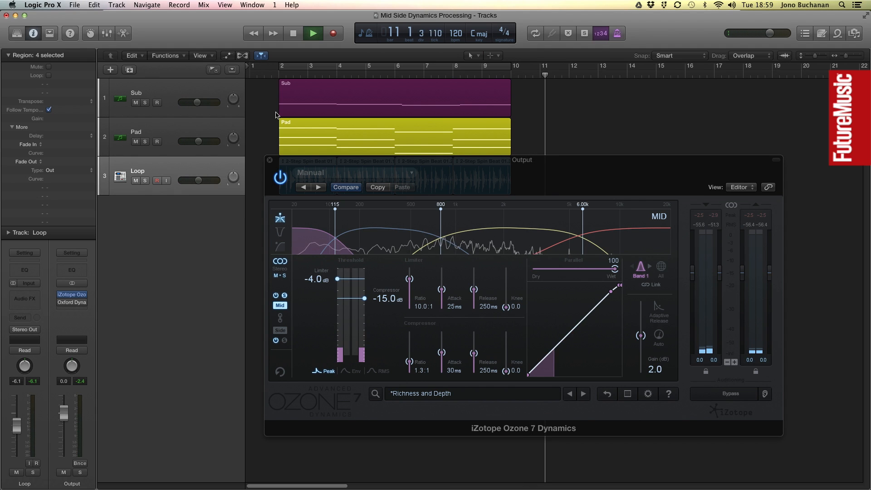
key(space)
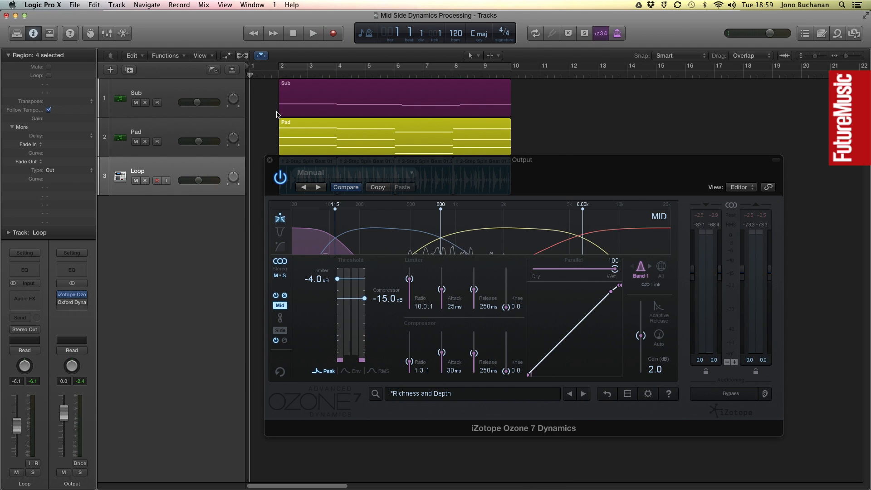
Solo the Side processing and audition it during playback of the Loop track.
click(289, 350)
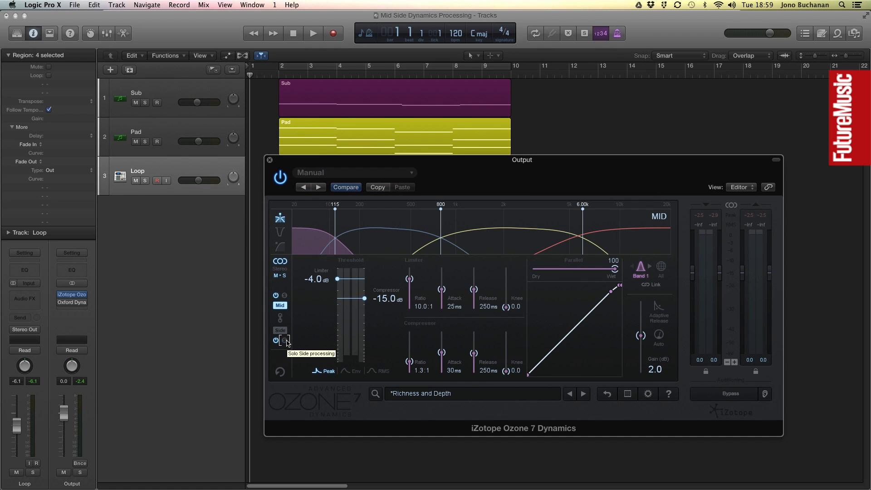
click(177, 173)
key(space)
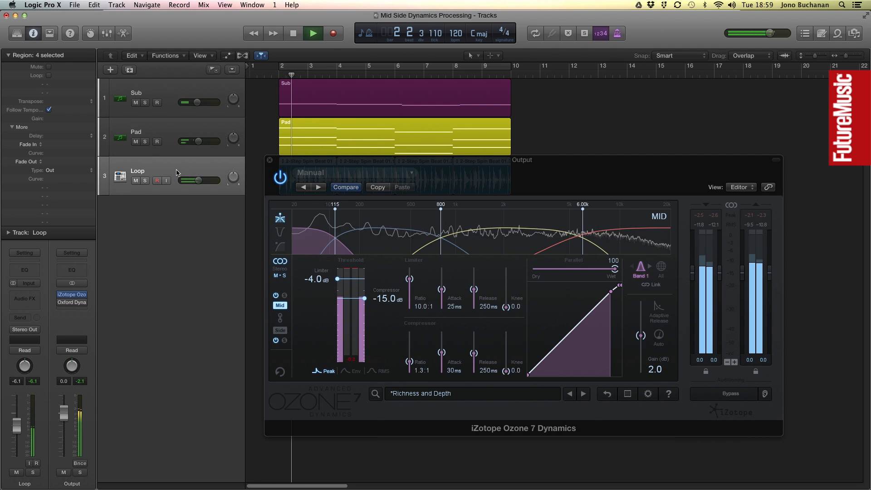
click(284, 340)
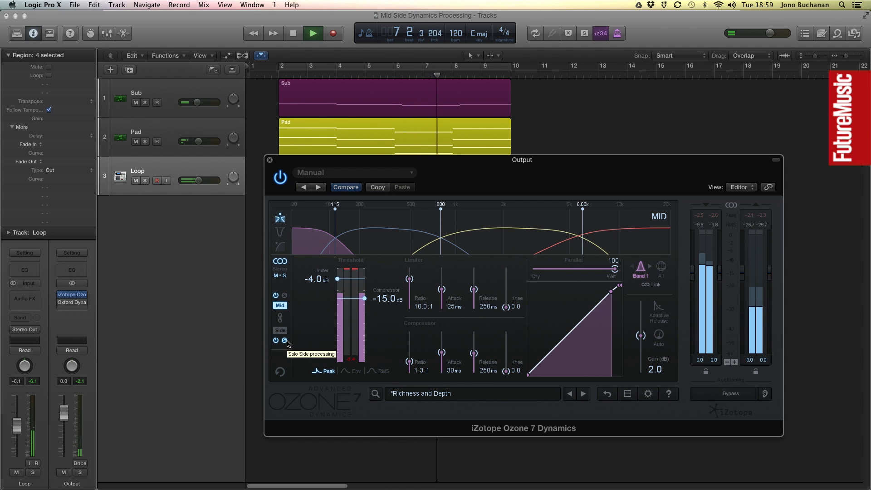
click(286, 340)
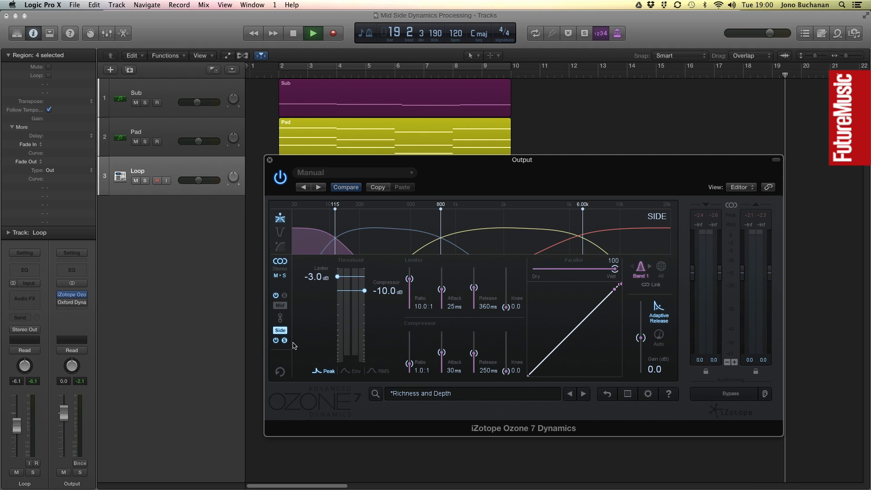
key(space)
key(Return)
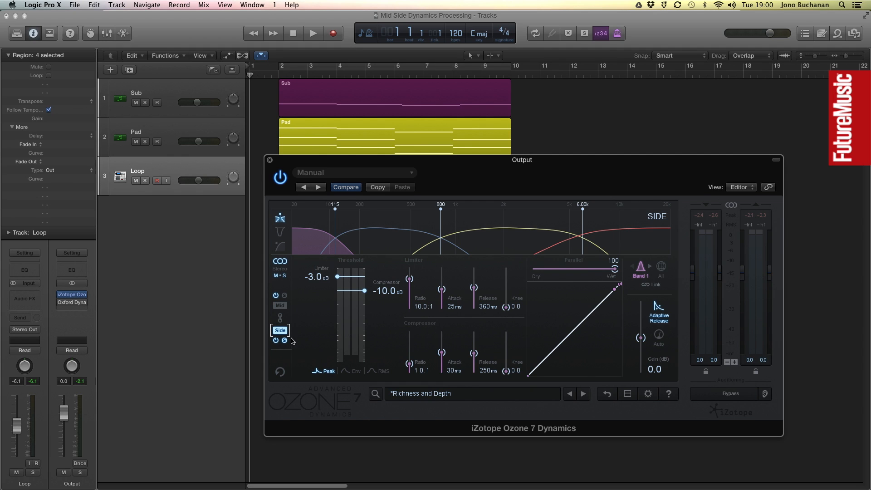
Show all Mid bands and move the crossovers to about 162 Hz, 848 Hz and 5.33 kHz.
click(280, 306)
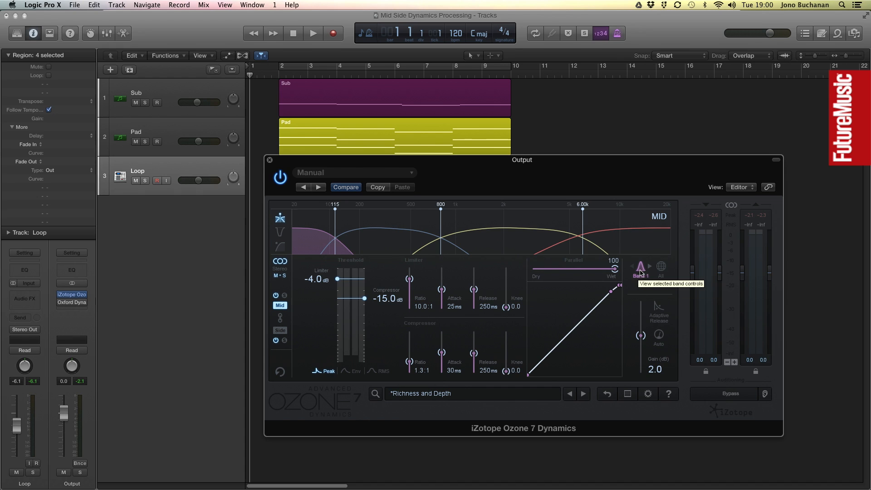
click(647, 271)
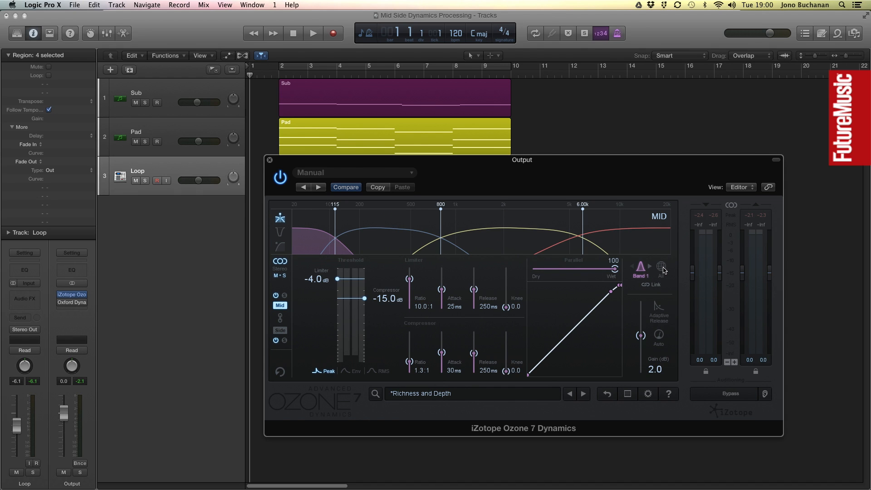
click(663, 268)
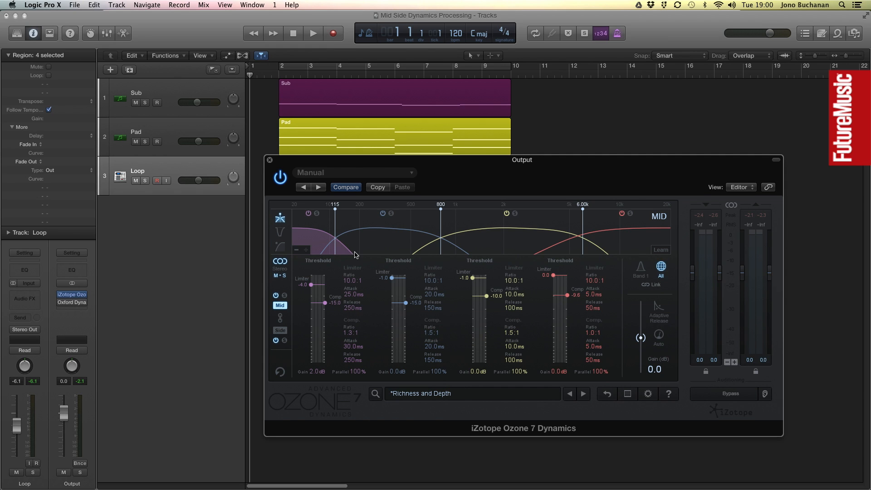
drag(335, 207, 349, 210)
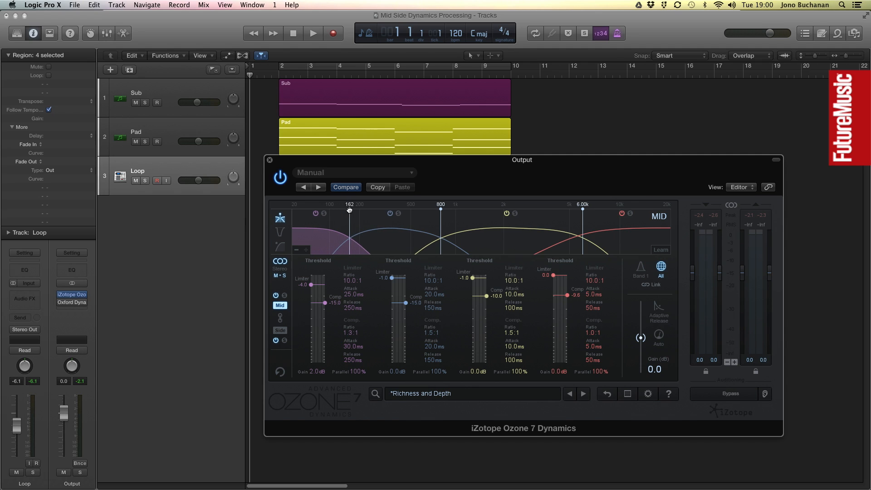
drag(442, 210, 445, 211)
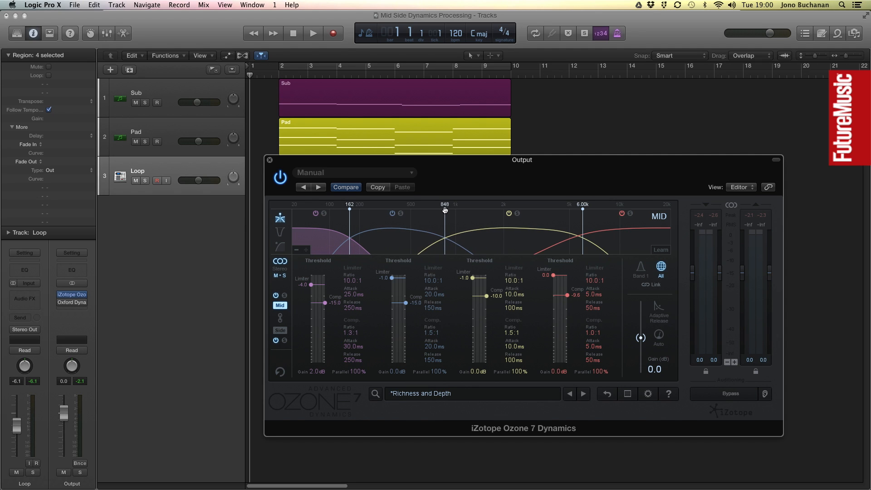
drag(583, 208, 575, 208)
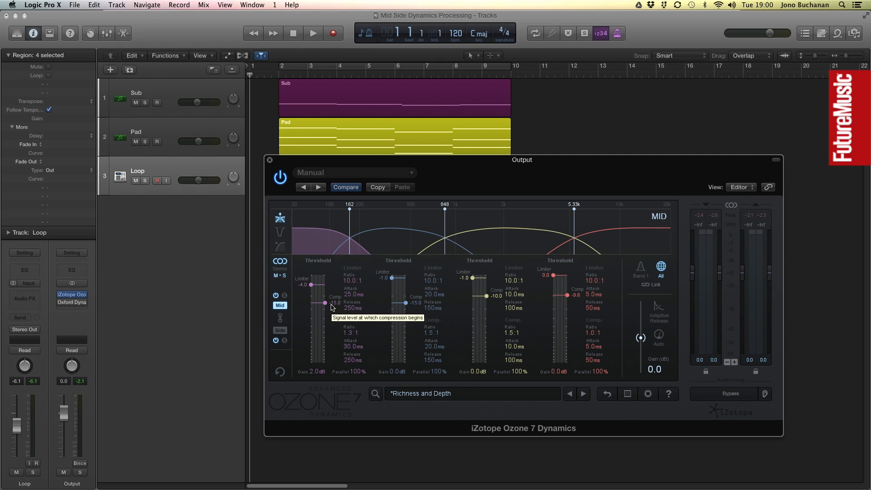
Load the Default preset in Ozone Dynamics from the preset manager.
click(431, 396)
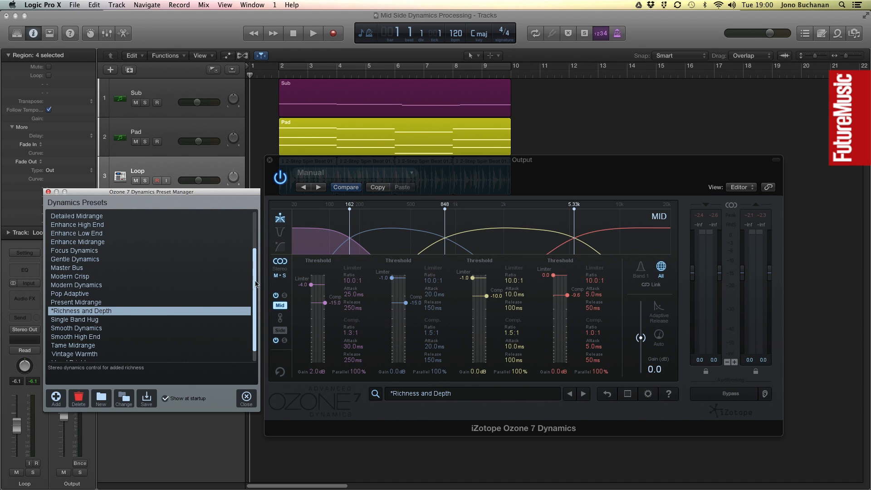
drag(252, 278, 259, 200)
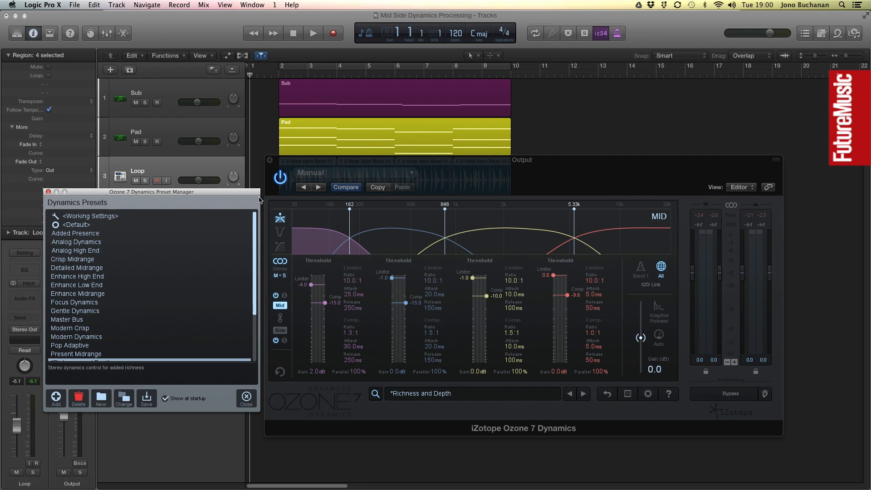
click(89, 225)
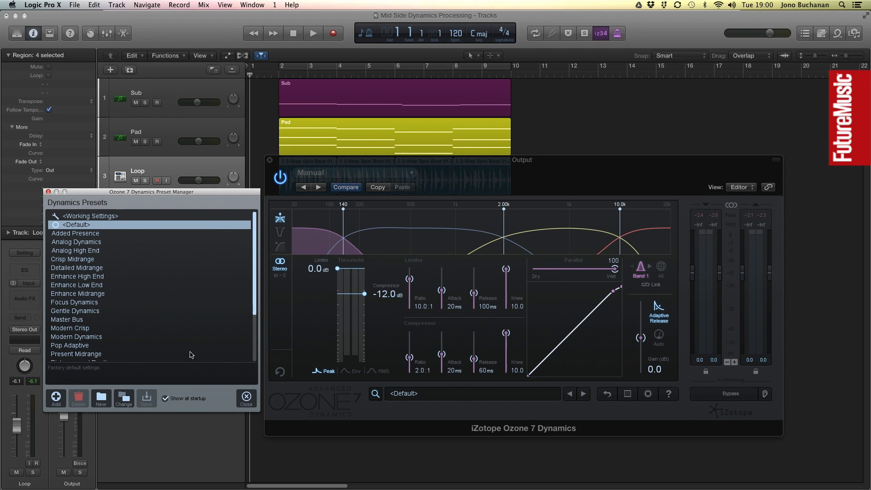
click(244, 400)
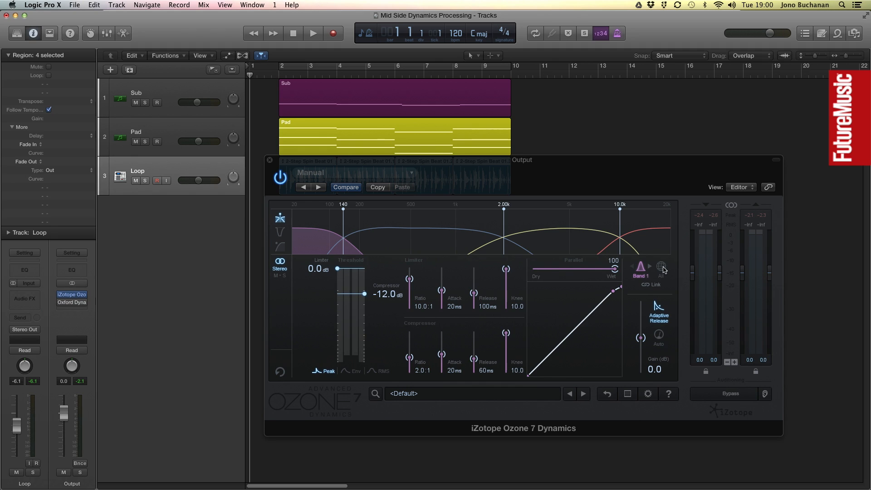
Show all band controls and switch the processing to Mid/Side mode.
click(662, 269)
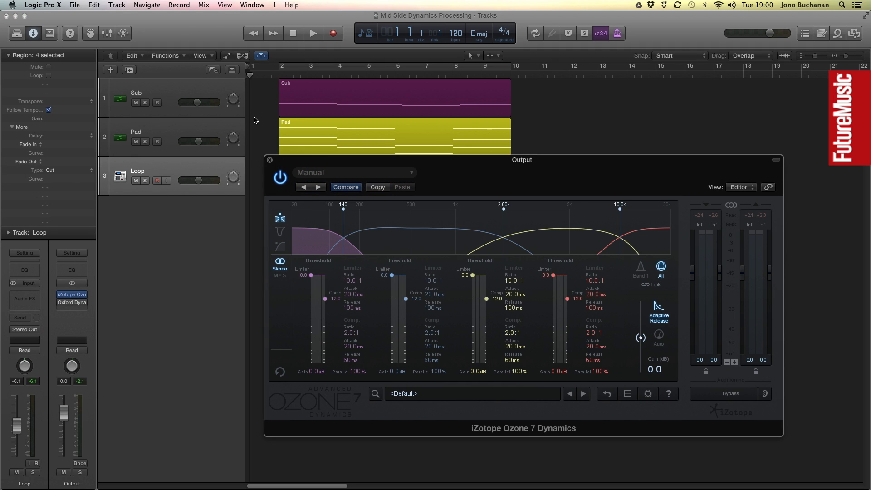
click(280, 276)
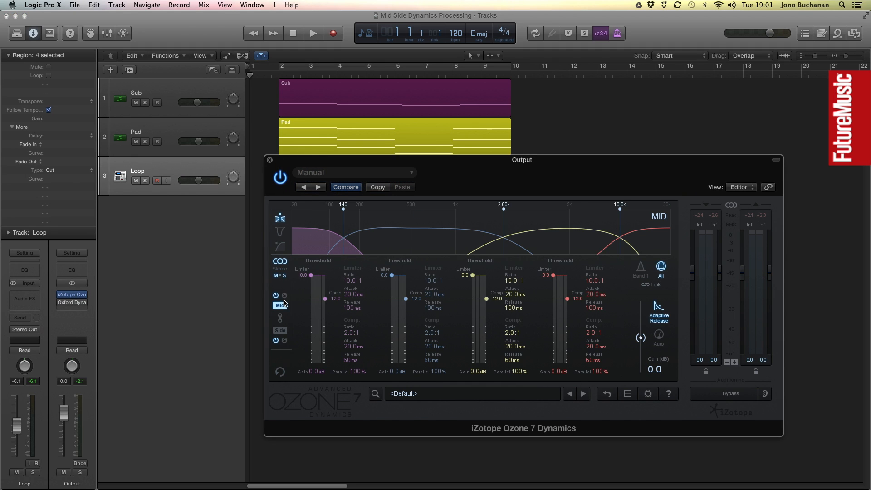
Move the lowest Mid crossover up to about 193 Hz.
click(285, 296)
drag(343, 207, 357, 210)
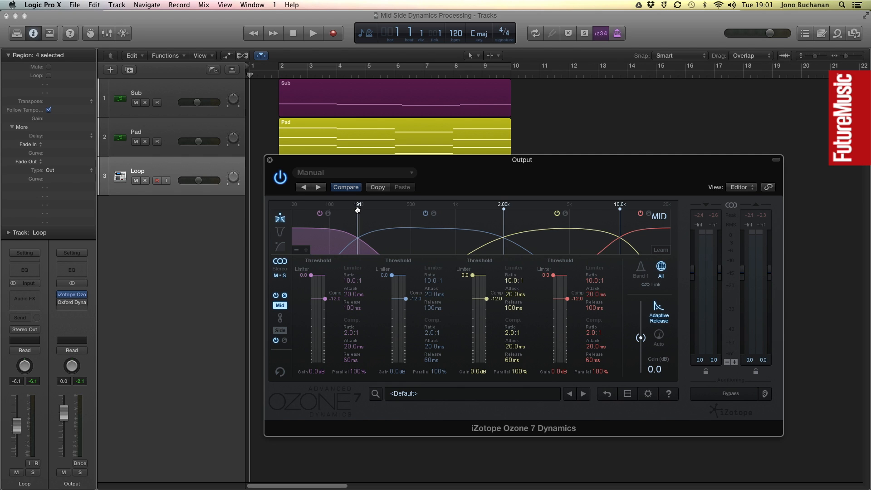
drag(358, 211, 359, 211)
Start looped playback and set Mid band 1's compressor threshold to -15.2 dB and limiter threshold to -2.5 dB.
click(316, 69)
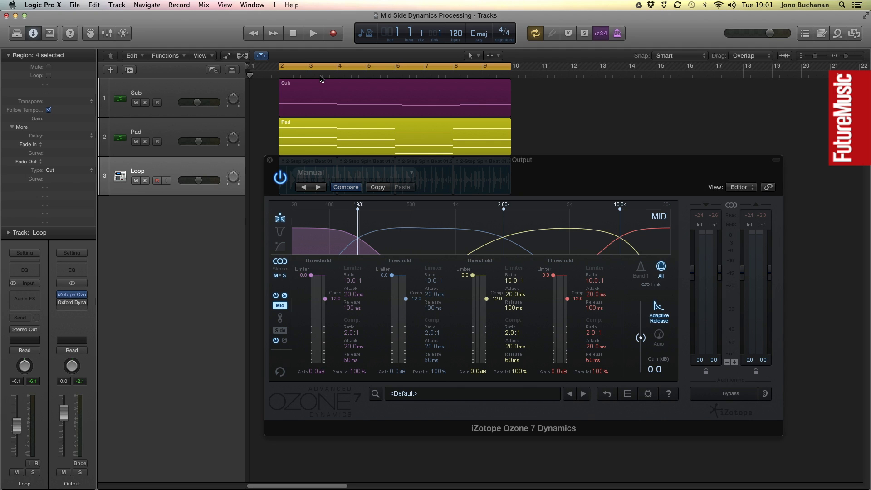
key(space)
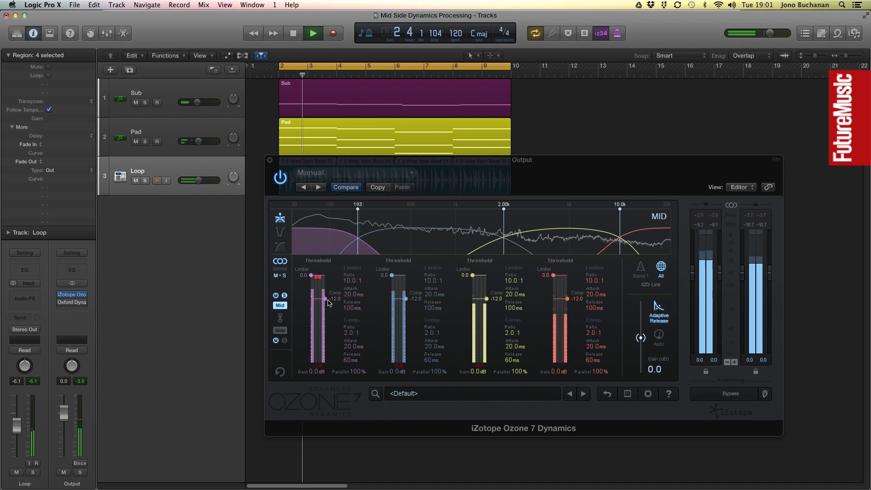
drag(325, 299, 326, 302)
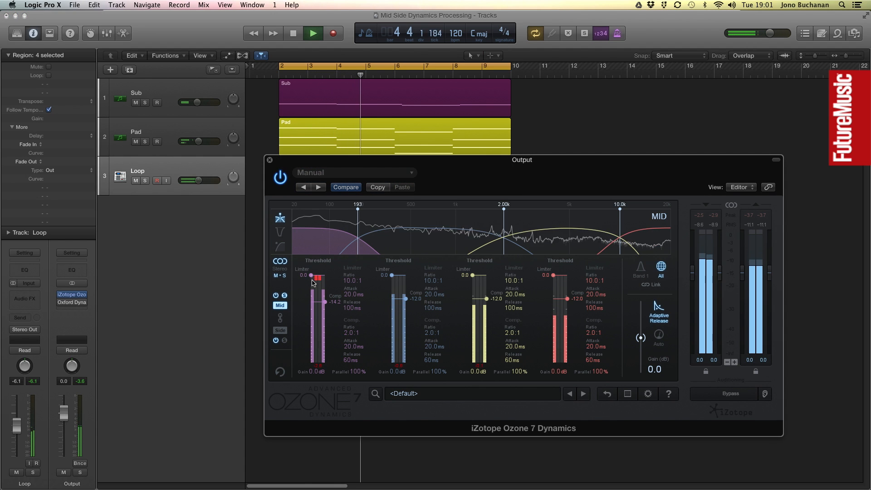
drag(313, 278, 325, 304)
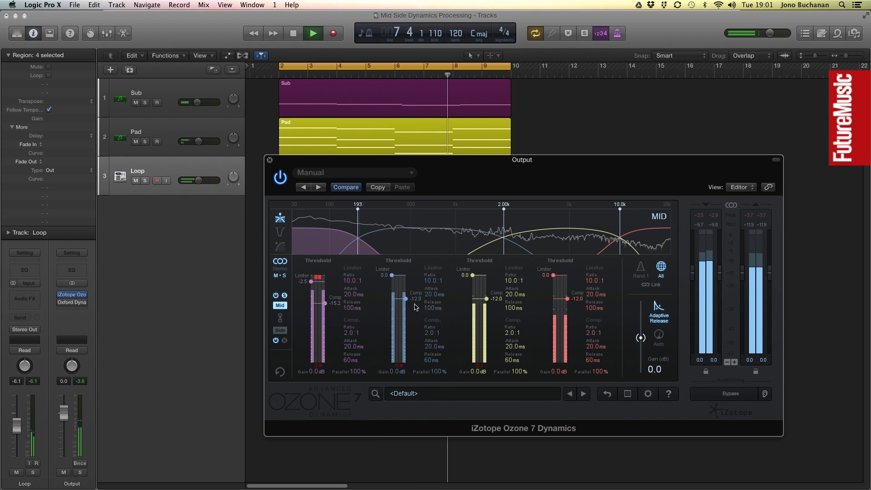
Set Mid band 2's compressor threshold to -18.2 dB, ratio to 4.9:1 and release to 280 ms.
drag(407, 301, 406, 310)
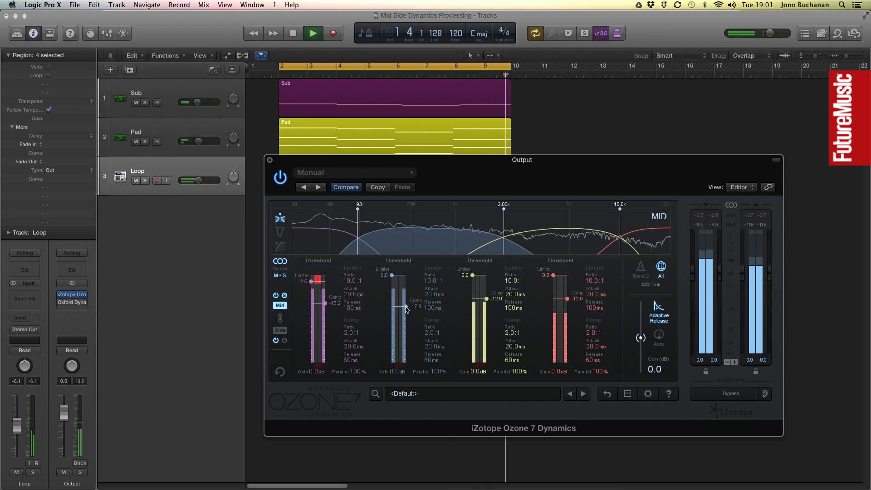
drag(407, 310, 422, 325)
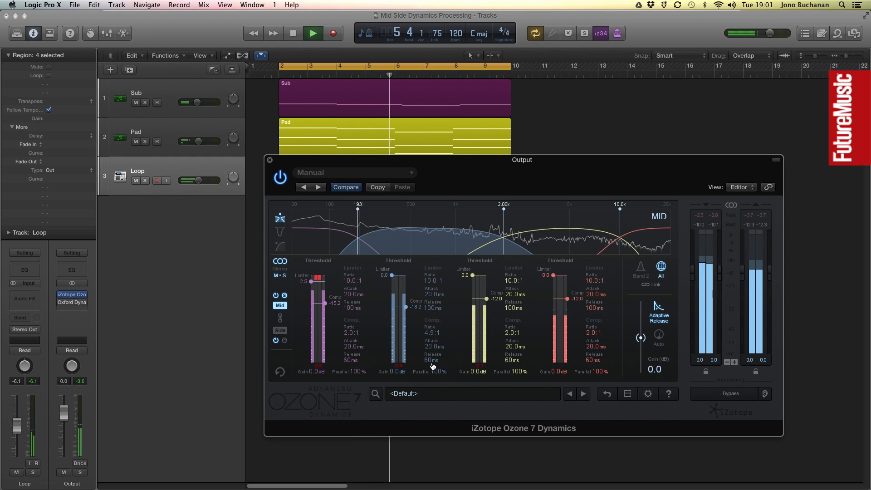
drag(431, 363, 432, 354)
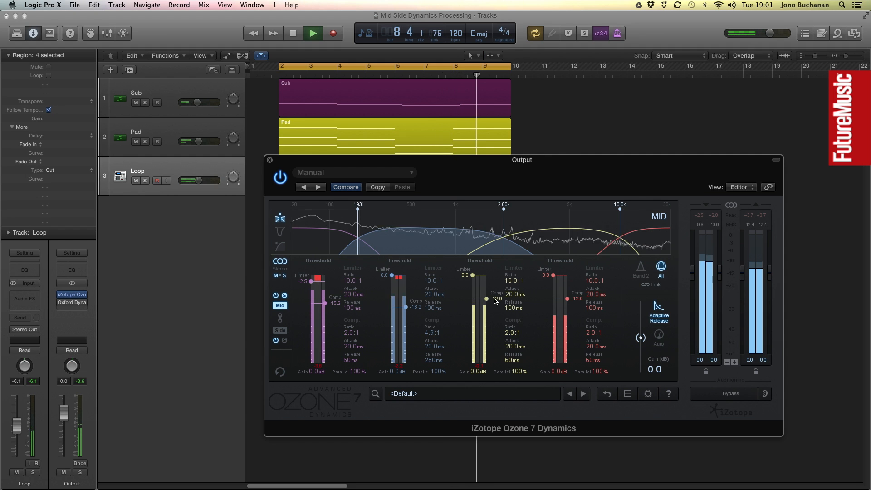
Set Mid band 3's compressor threshold to -19.8 dB, limiter threshold to -1.2 dB and compressor ratio to 4.5:1.
drag(491, 300, 487, 312)
drag(473, 275, 475, 282)
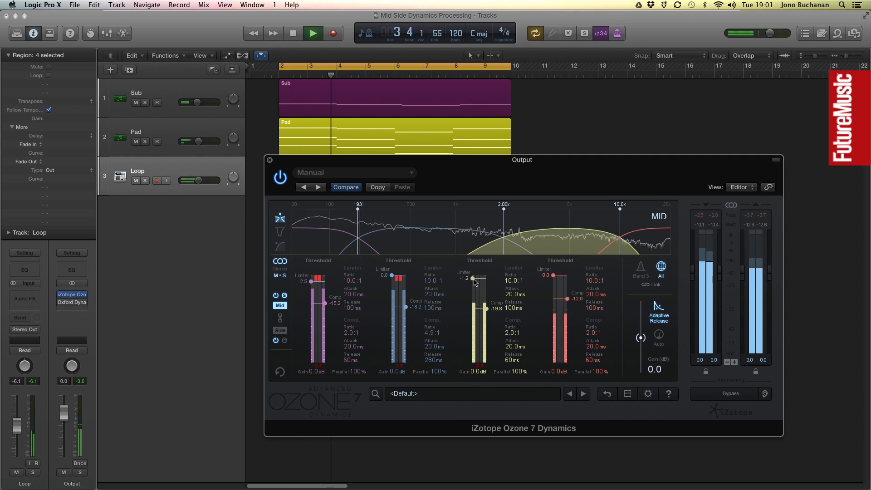
drag(515, 336, 516, 325)
Set Mid band 4's compressor threshold to -36.5 dB and limiter threshold to -5.2 dB.
drag(567, 299, 566, 324)
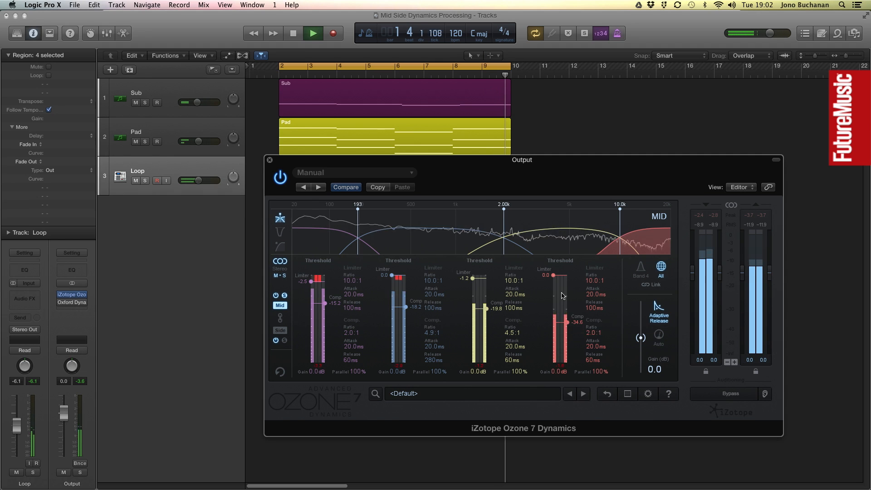
drag(555, 276, 557, 288)
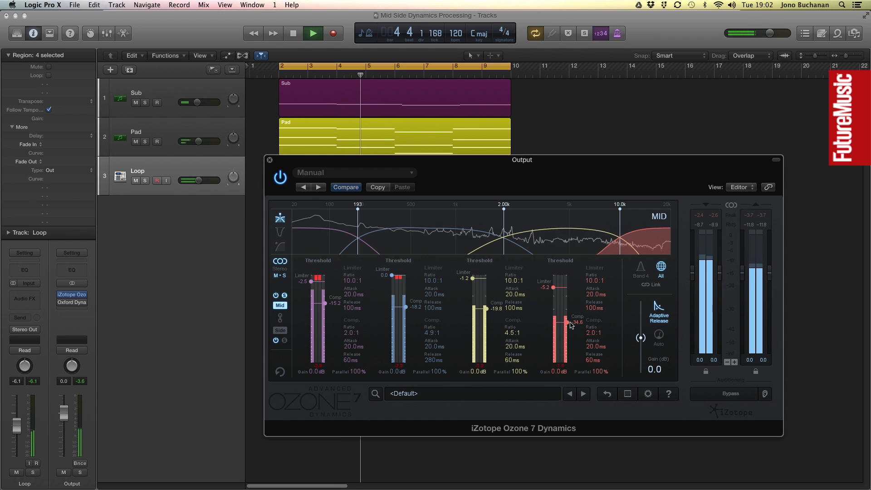
drag(570, 325, 569, 327)
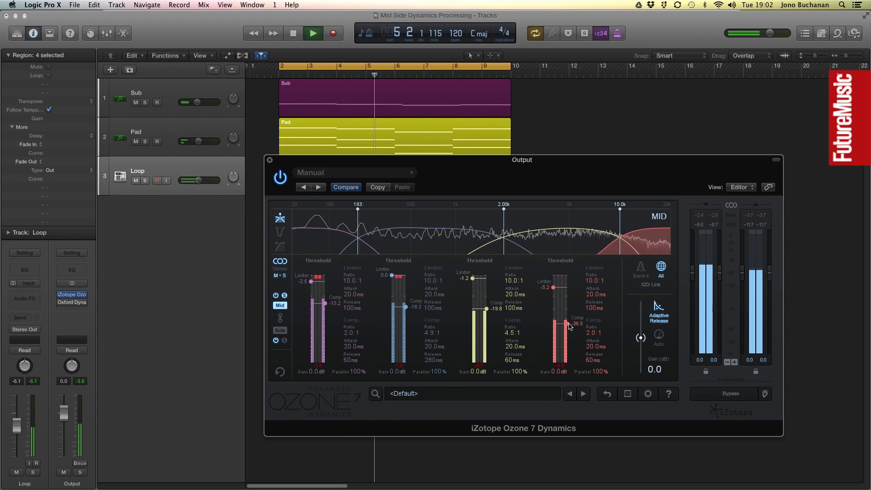
Open Mid band 4's detailed controls, set its gain to -1.5 dB and stop playback.
click(640, 271)
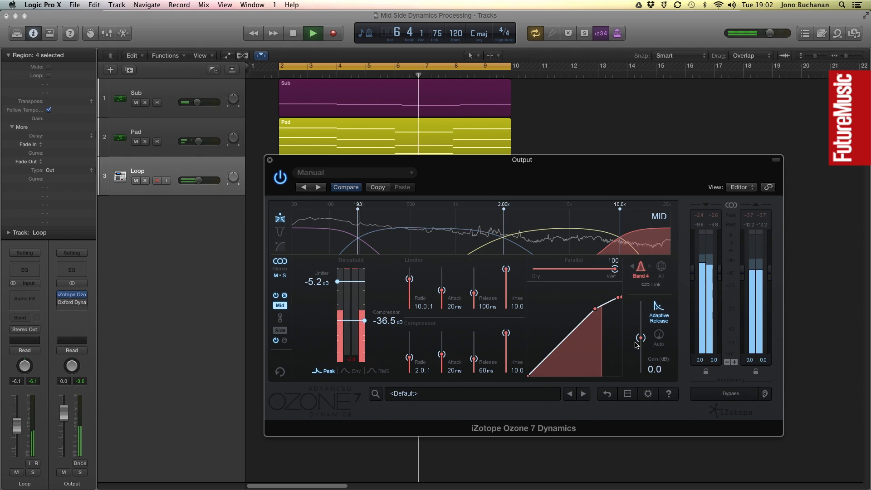
drag(641, 338, 640, 343)
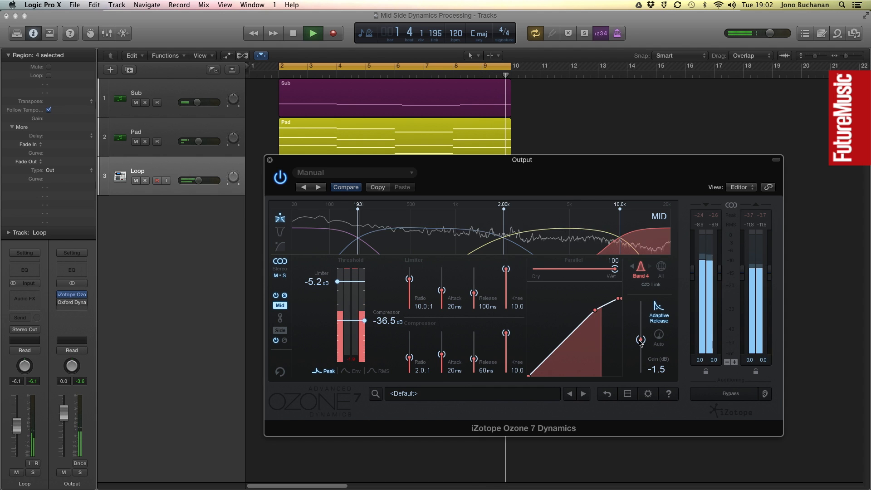
key(space)
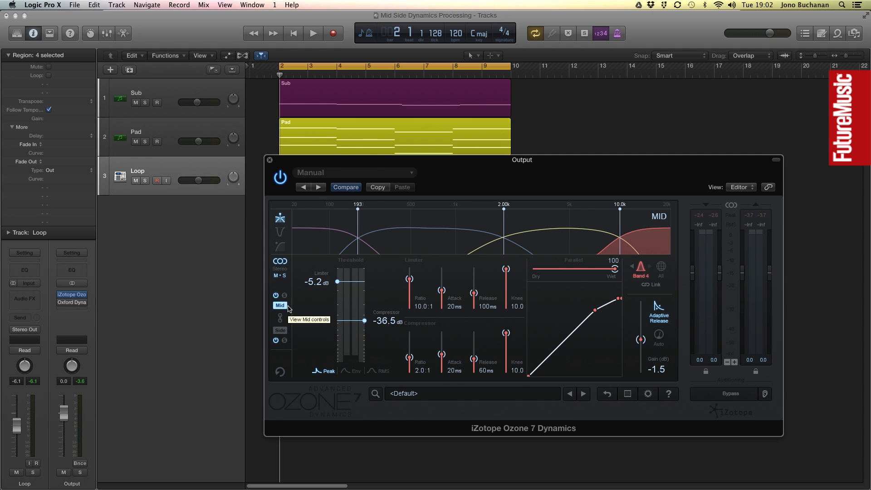
Audition the Mid processing by bypassing and re-enabling it during playback.
click(183, 171)
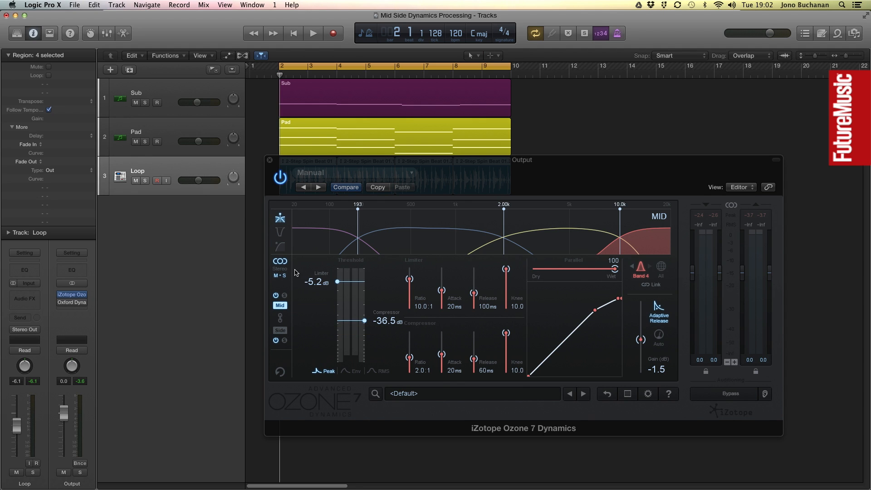
key(space)
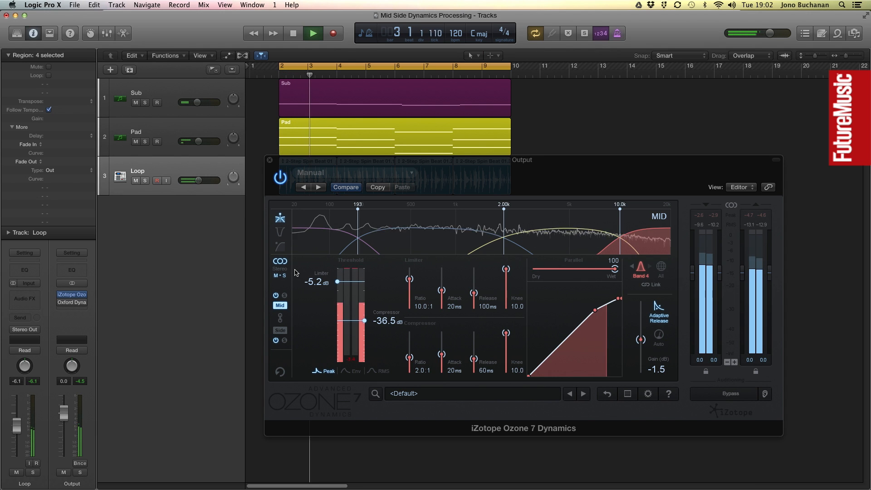
click(276, 296)
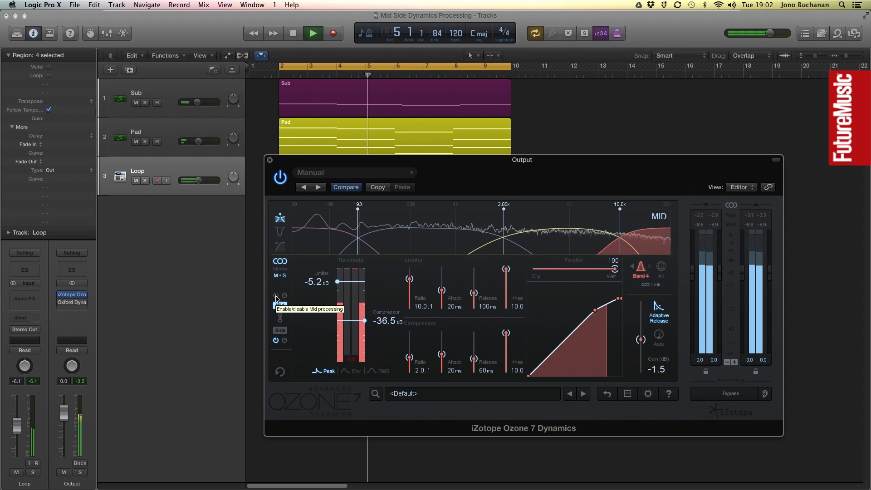
click(276, 296)
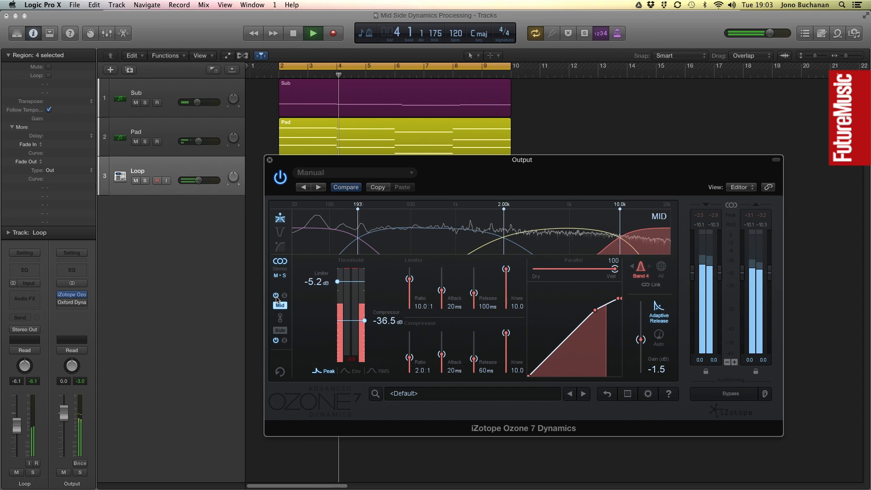
key(space)
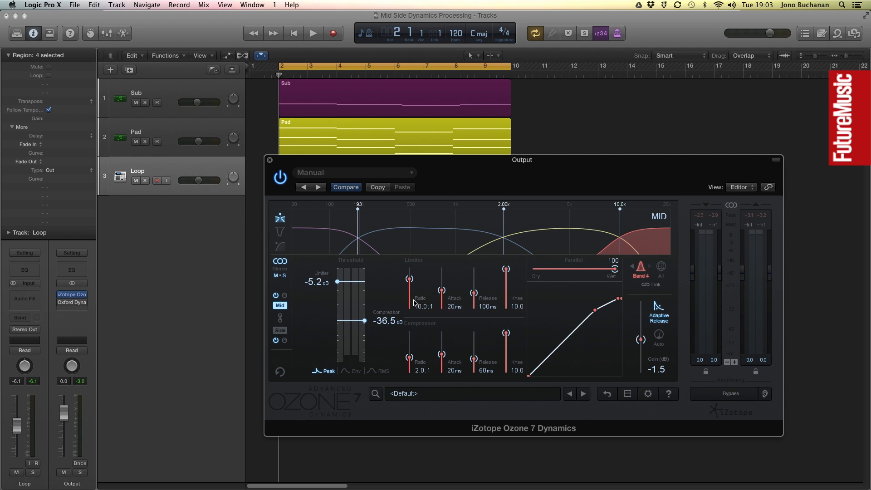
Set the gain of Mid band 1 to 2.3 dB and Mid band 2 to 1.9 dB.
click(330, 244)
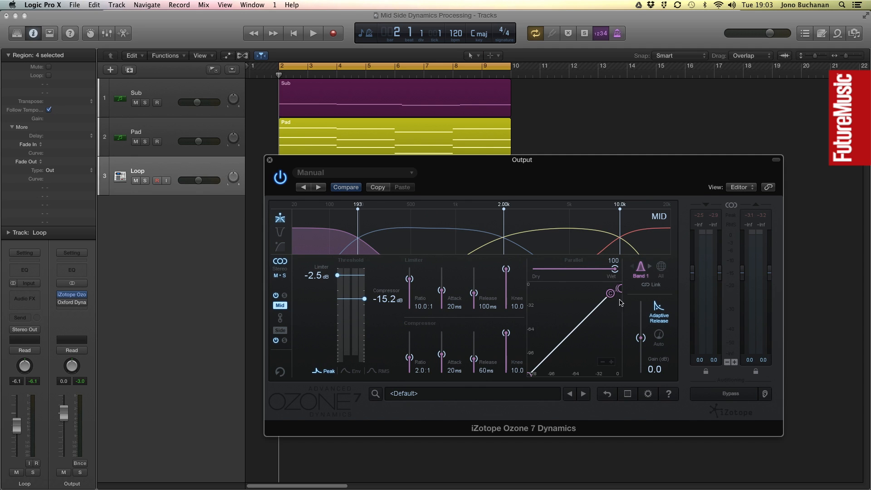
drag(643, 341, 643, 335)
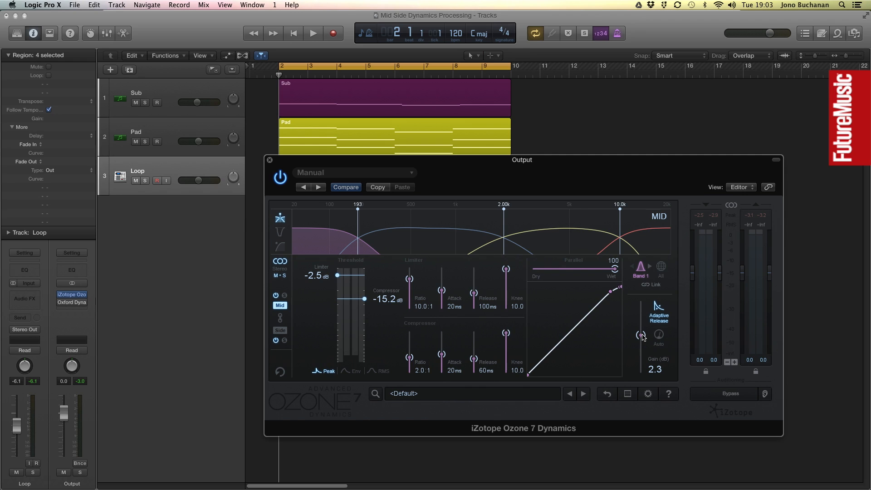
click(402, 246)
drag(642, 340, 643, 337)
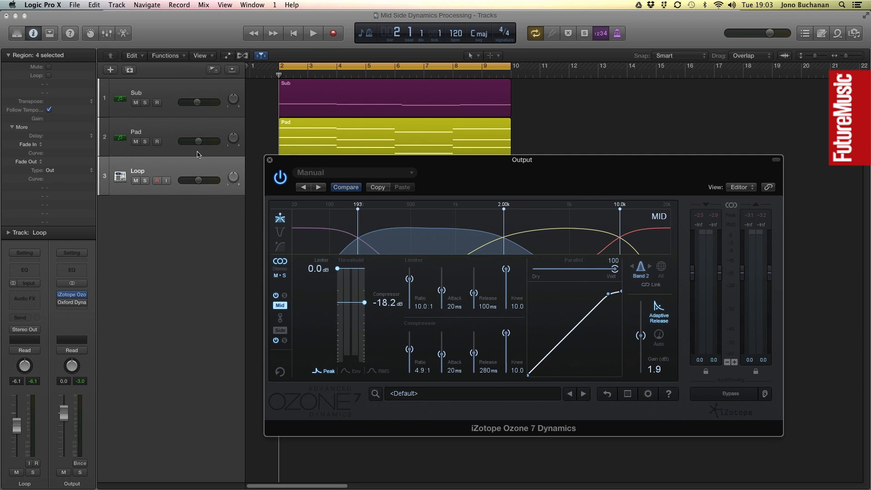
Play back the mix to audition the Mid settings and return to the start.
key(space)
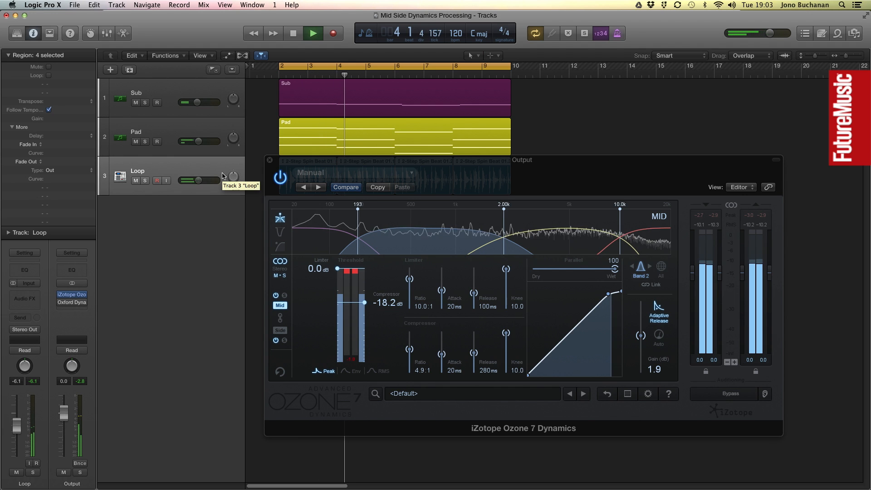
key(space)
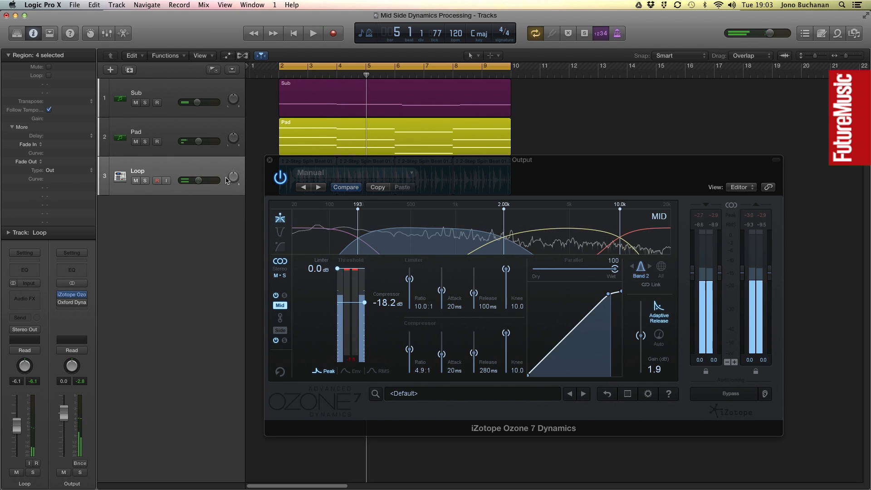
click(253, 78)
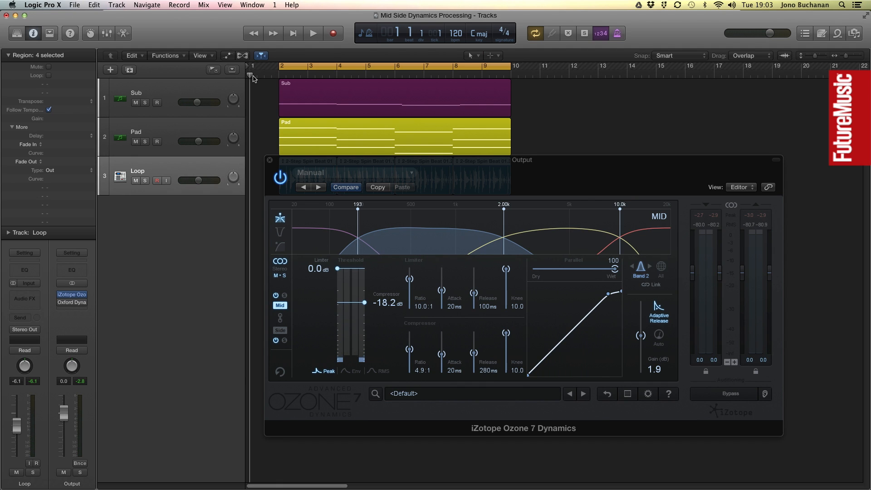
Switch to the Side controls and move the highest Side crossover down to about 7.89 kHz.
click(283, 334)
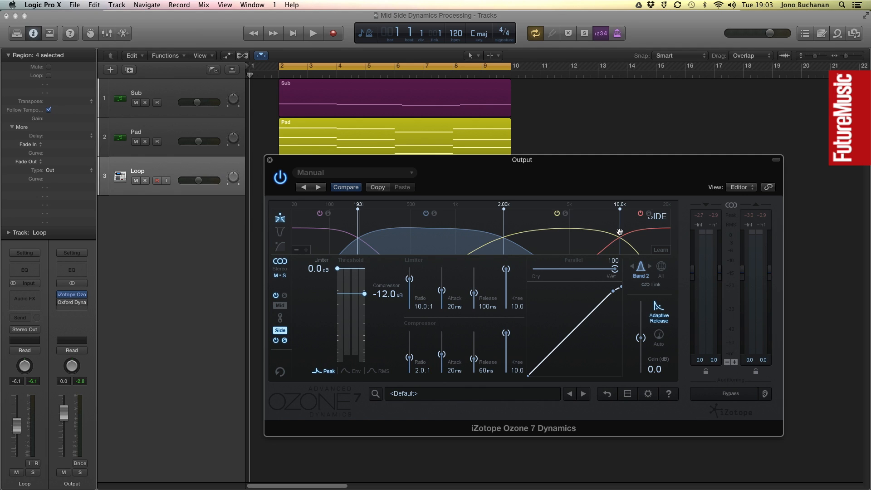
drag(621, 208, 603, 210)
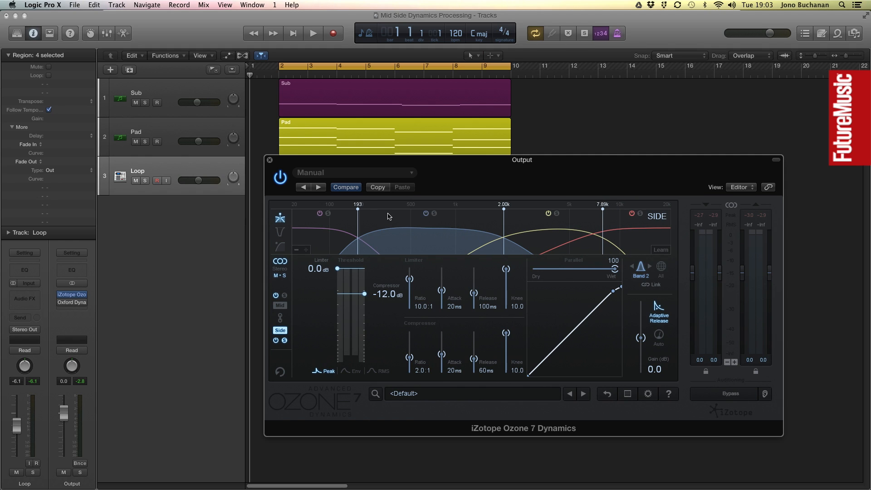
Start playback, show all Side bands and set Side band 1's compressor threshold to -23.7 dB.
click(219, 170)
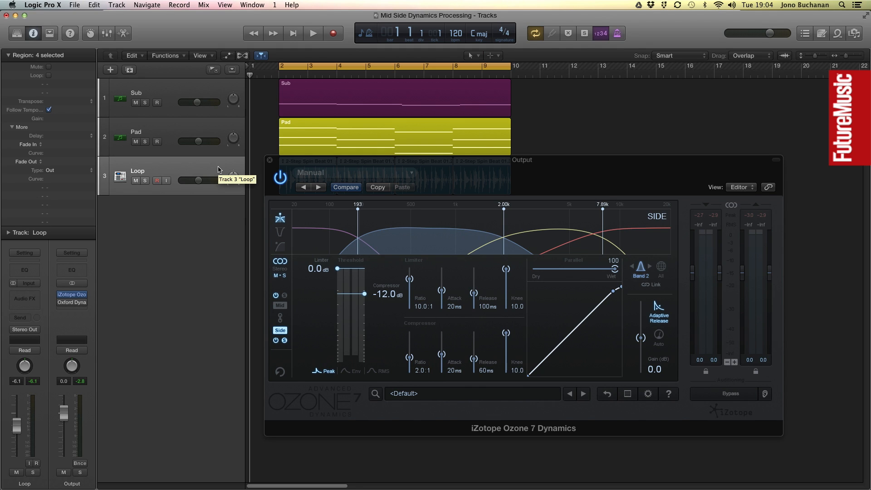
key(space)
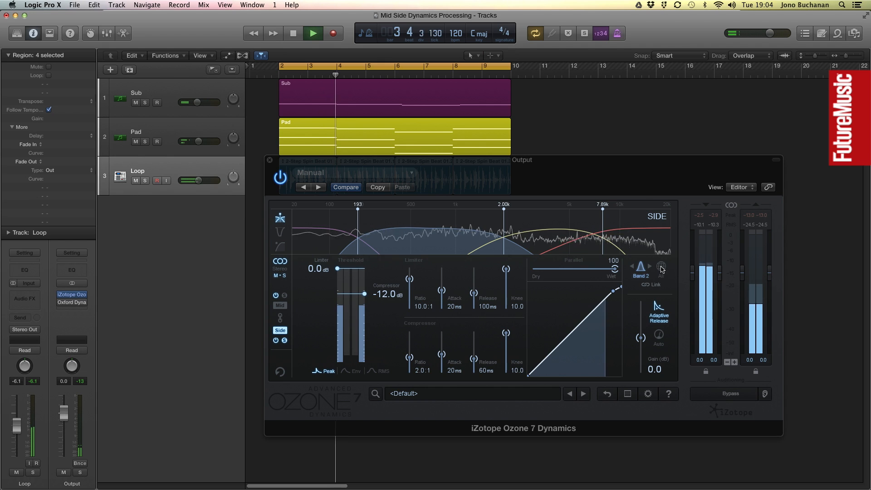
click(662, 268)
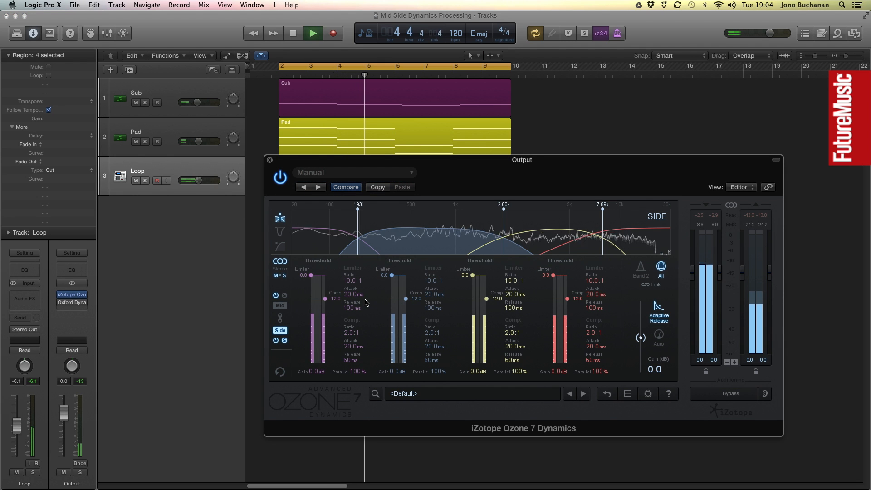
drag(325, 298, 327, 314)
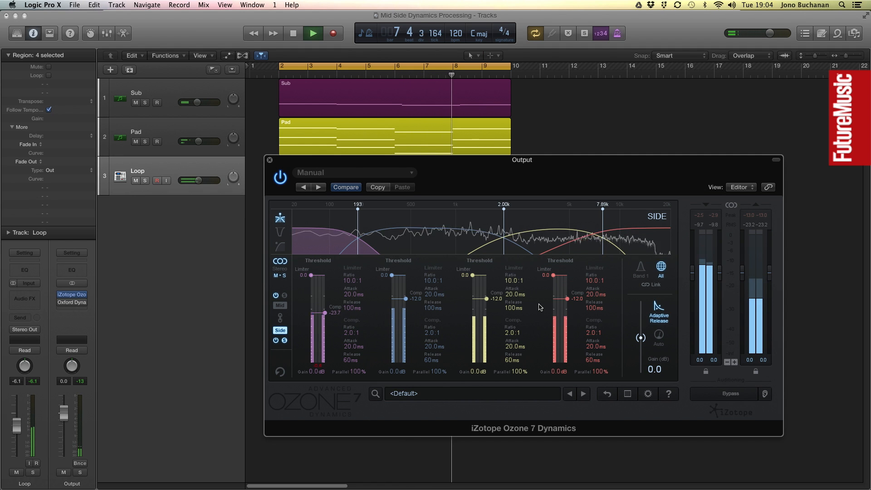
Set Side band 4's compressor threshold to -37.1 dB, ratio to 6.1:1 and gain to 2.3 dB.
drag(567, 299, 570, 325)
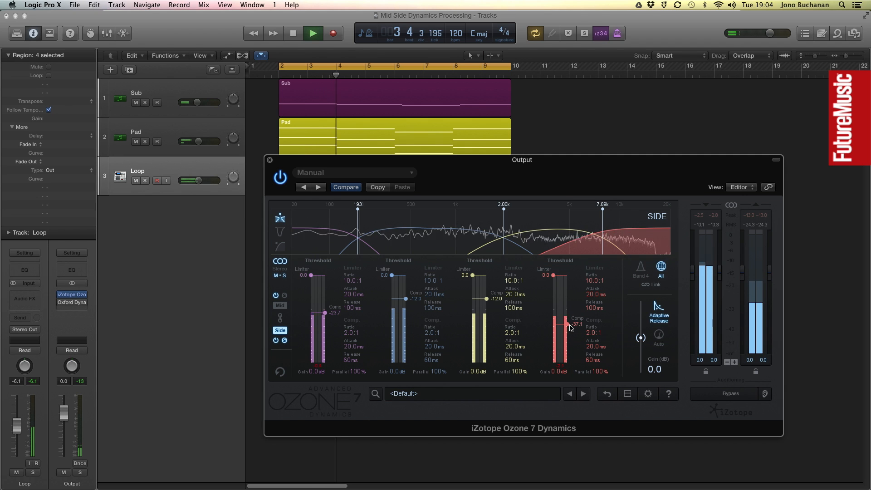
drag(594, 334, 595, 318)
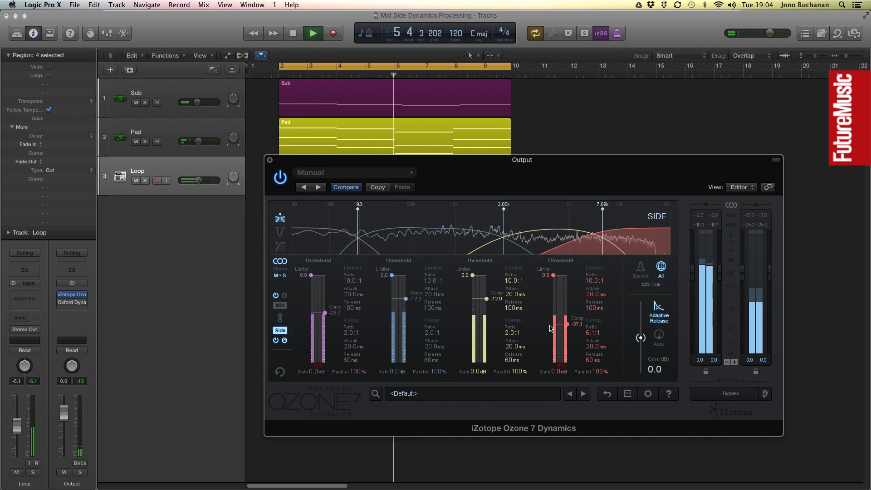
click(642, 271)
drag(641, 337, 644, 338)
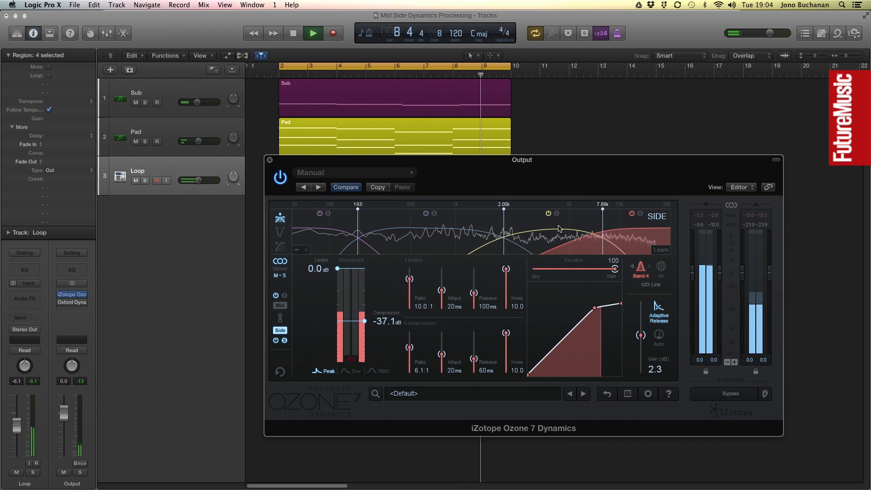
Select Side band 3 and set its compressor threshold to -48.0 dB and its gain to 3.8 dB.
click(552, 240)
drag(364, 294, 366, 320)
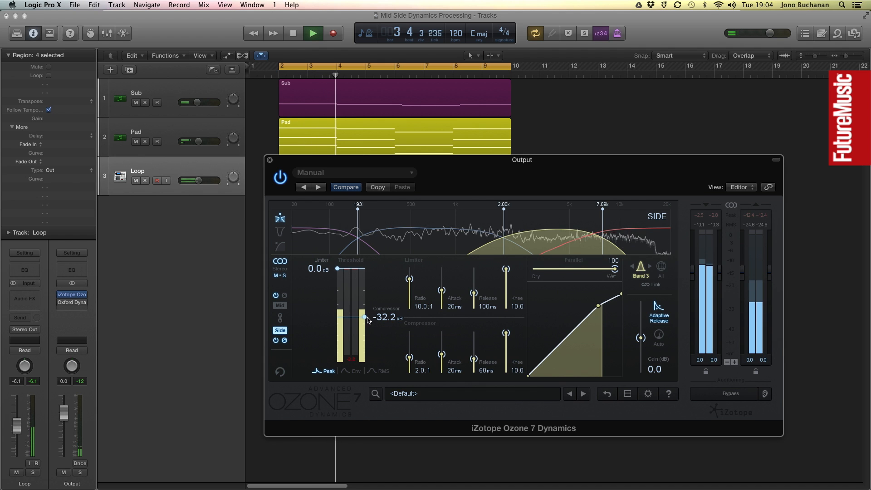
drag(599, 305, 587, 315)
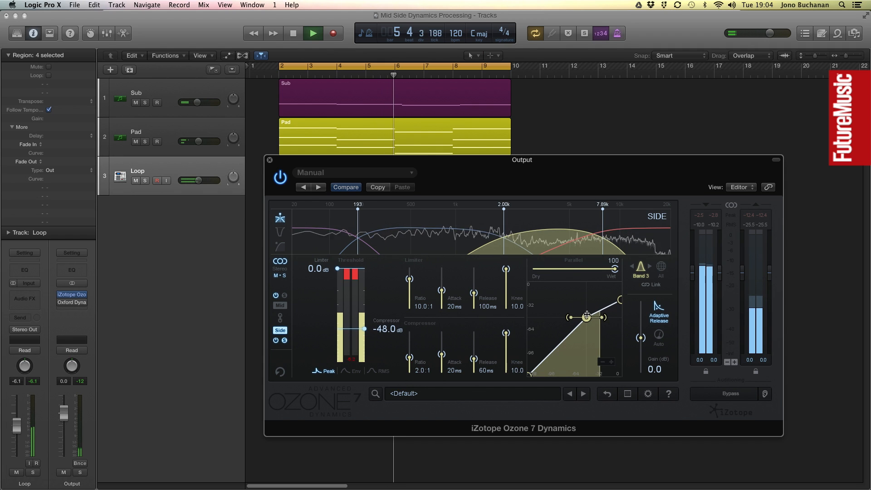
drag(640, 337, 642, 335)
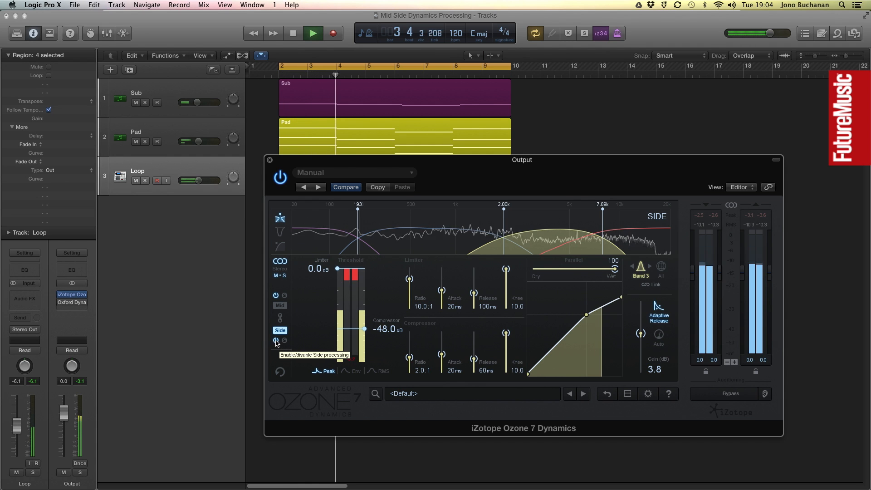
Switch Side processing off and back on to compare, then show all Side bands together.
click(276, 341)
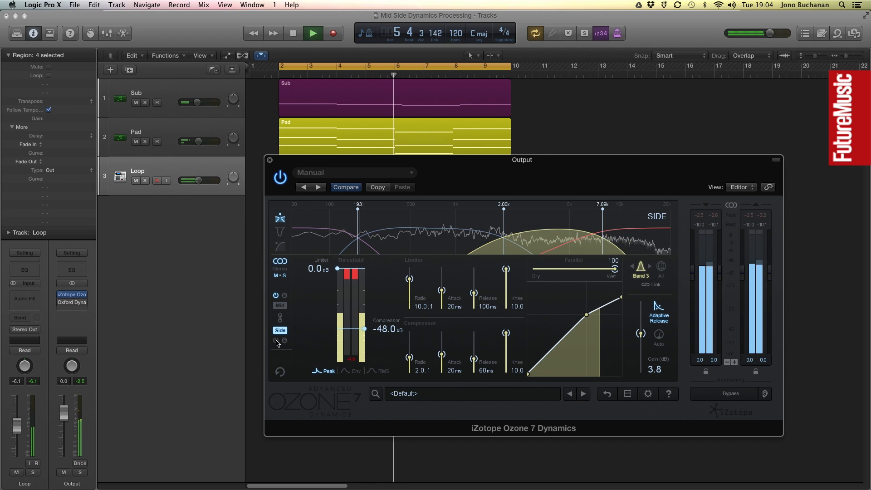
click(276, 340)
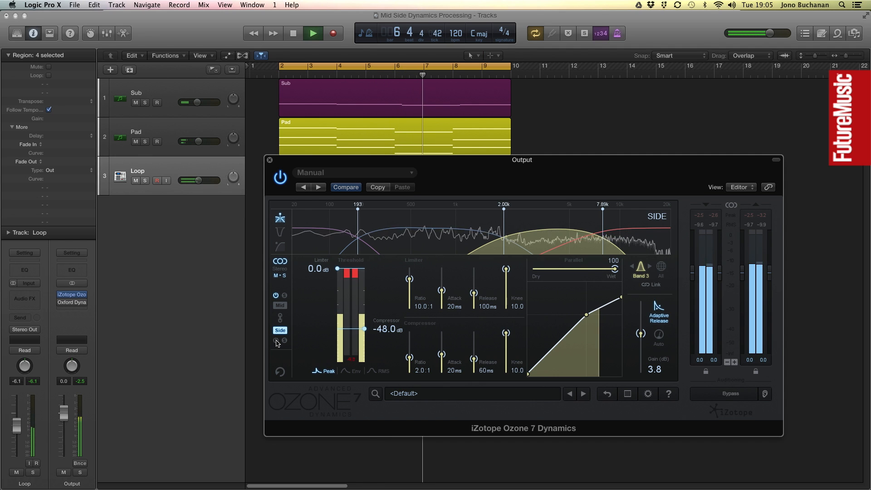
click(659, 273)
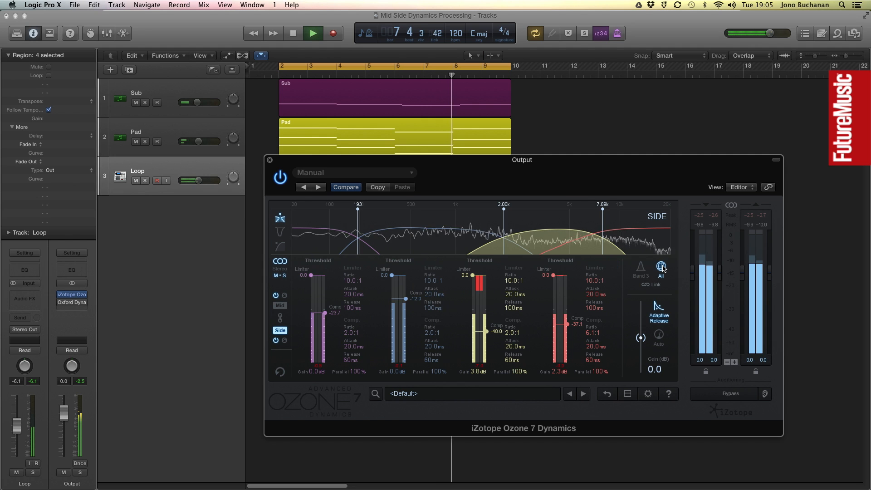
drag(649, 339, 644, 335)
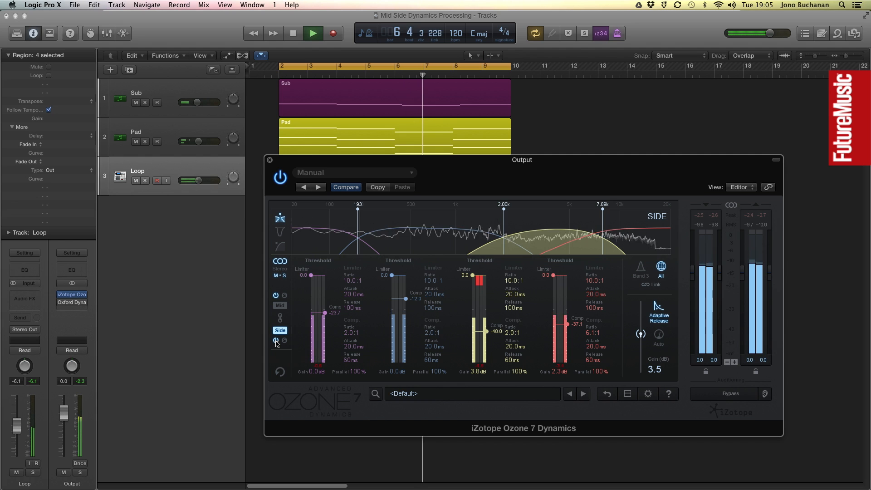
Set Side band 2's compressor threshold to -29.1 dB and its gain to -2.3 dB.
drag(406, 299, 408, 321)
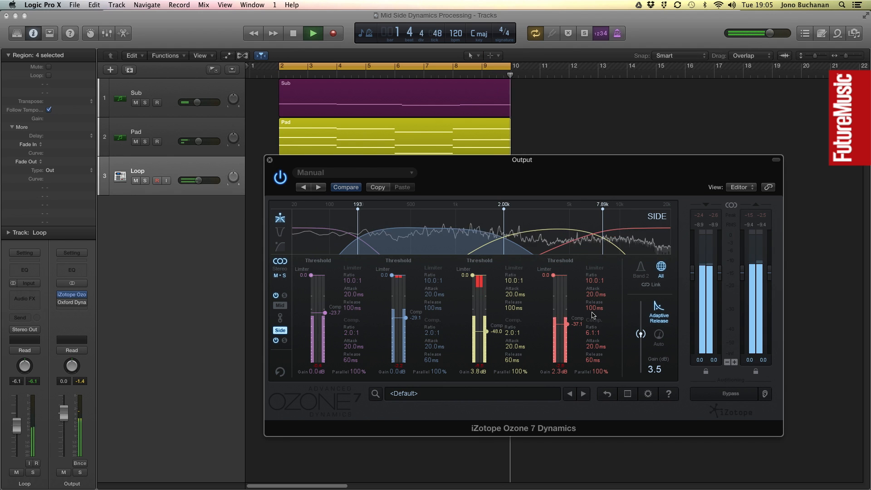
click(641, 268)
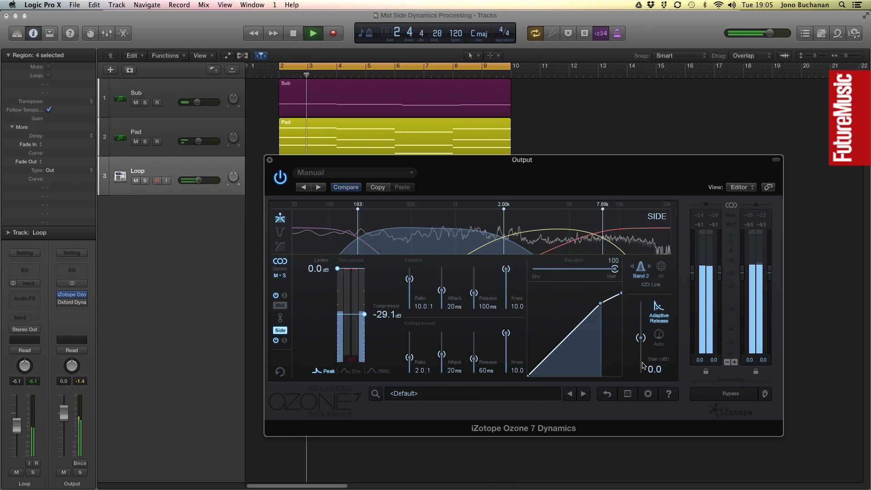
drag(645, 343, 645, 347)
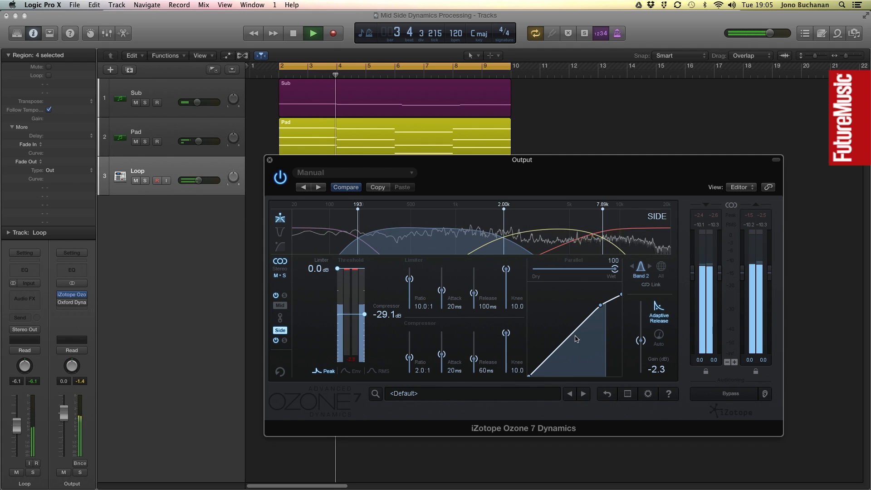
Select Side band 1, set its gain to -3.8 dB and stop playback.
click(332, 241)
drag(641, 339, 641, 343)
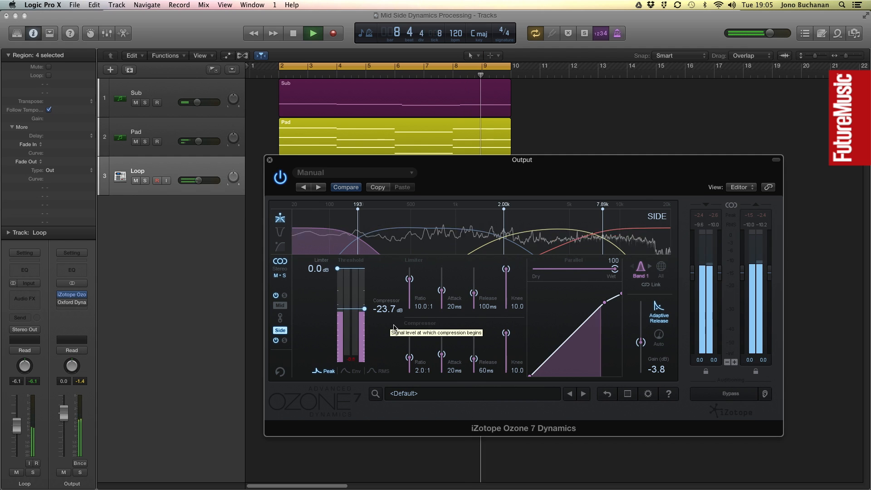
key(space)
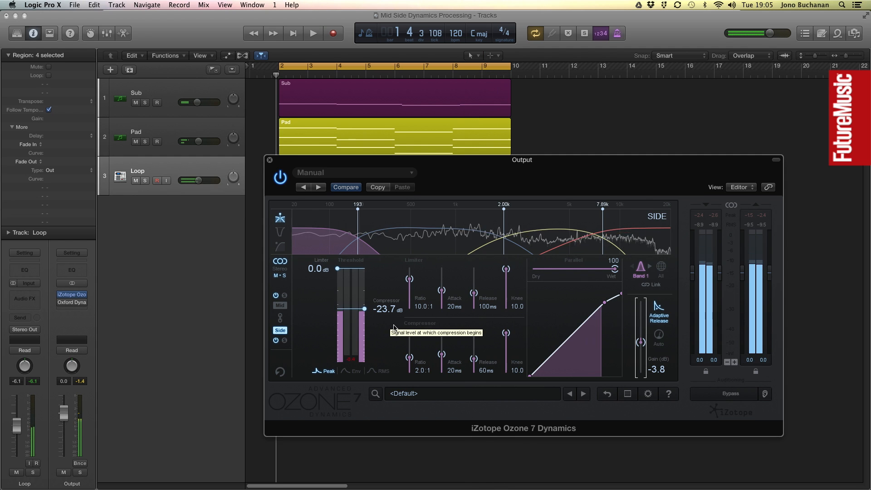